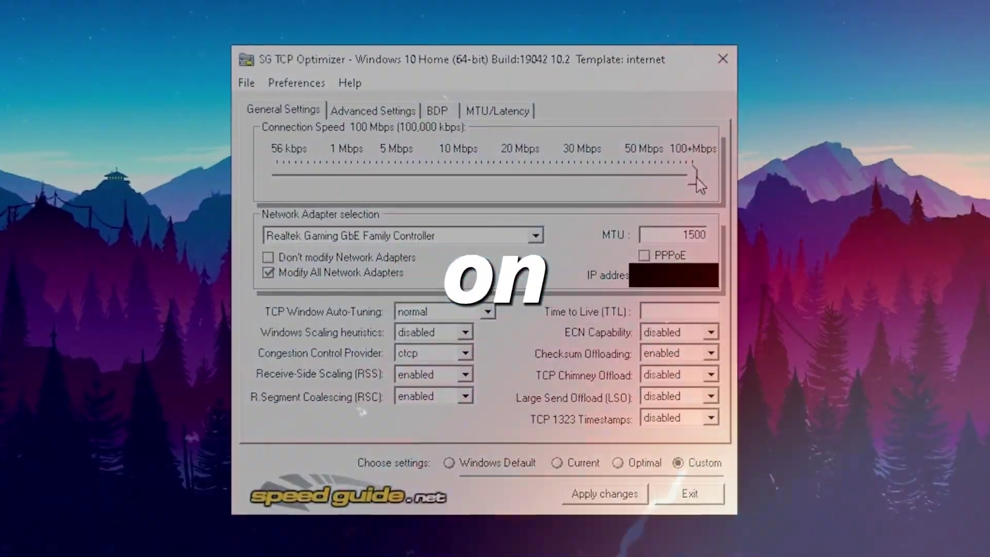
- Lower the connection speed slider to about 21 Mbps
{"action": "left_click_drag", "start_coordinate": [699, 175], "coordinate": [522, 178]}
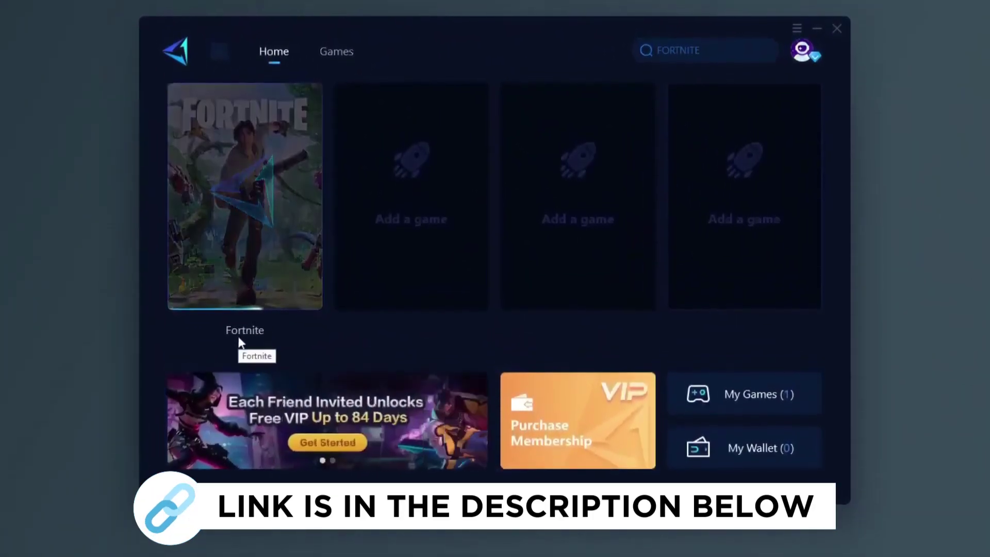
- Open the Fortnite boost page, scroll through the games list, and go to the GearUP Booster website
{"action": "left_click", "coordinate": [239, 341]}
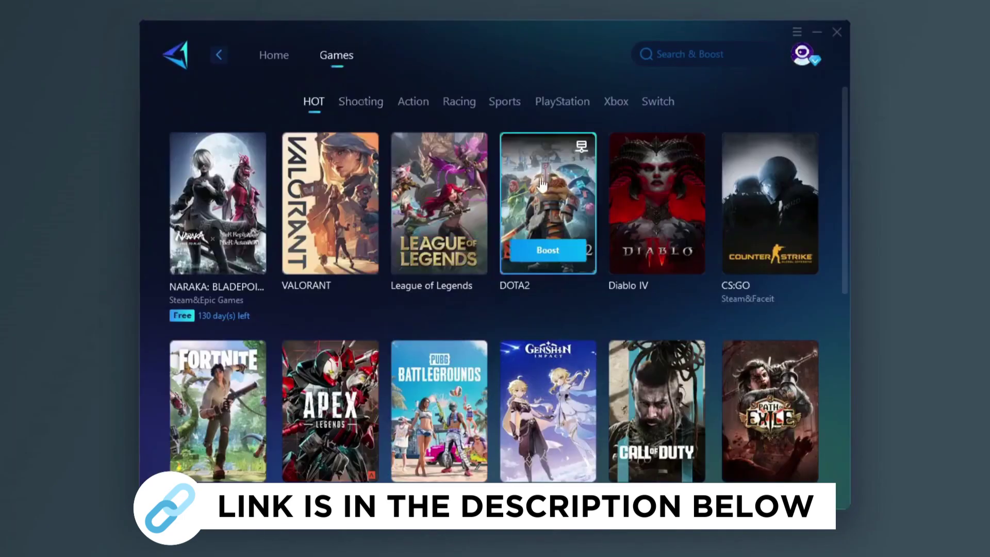
{"action": "scroll", "coordinate": [417, 191], "scroll_direction": "down", "scroll_amount": 1}
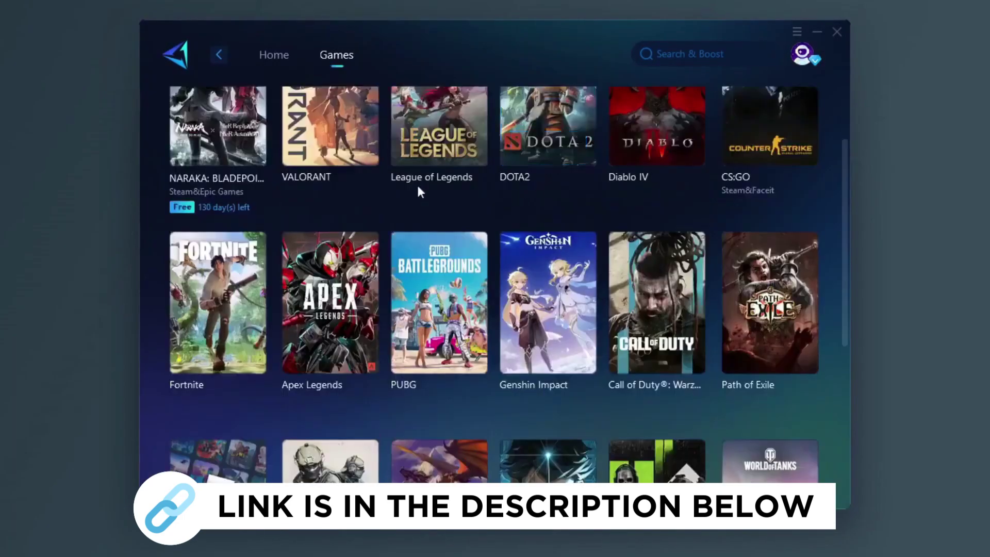
{"action": "scroll", "coordinate": [521, 246], "scroll_direction": "down", "scroll_amount": 4}
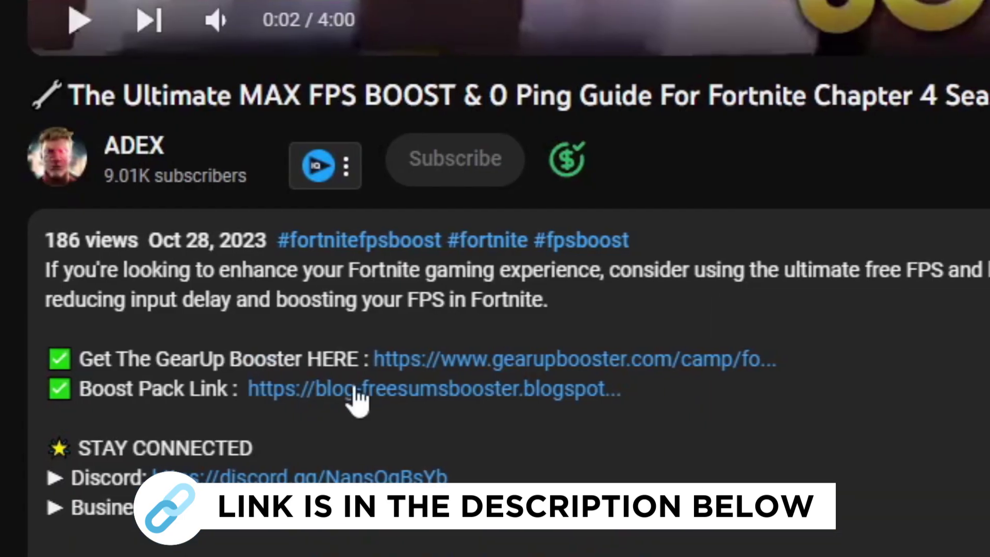
{"action": "left_click", "coordinate": [541, 361]}
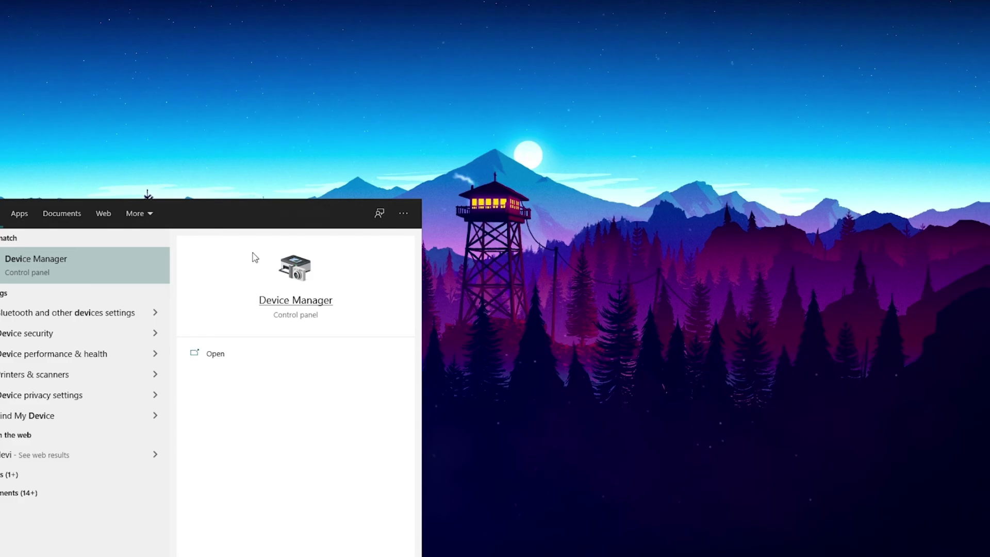
- Launch Device Manager, centre its window, and expand Human Interface Devices to show the HID and USB entries
{"action": "key", "text": "Return"}
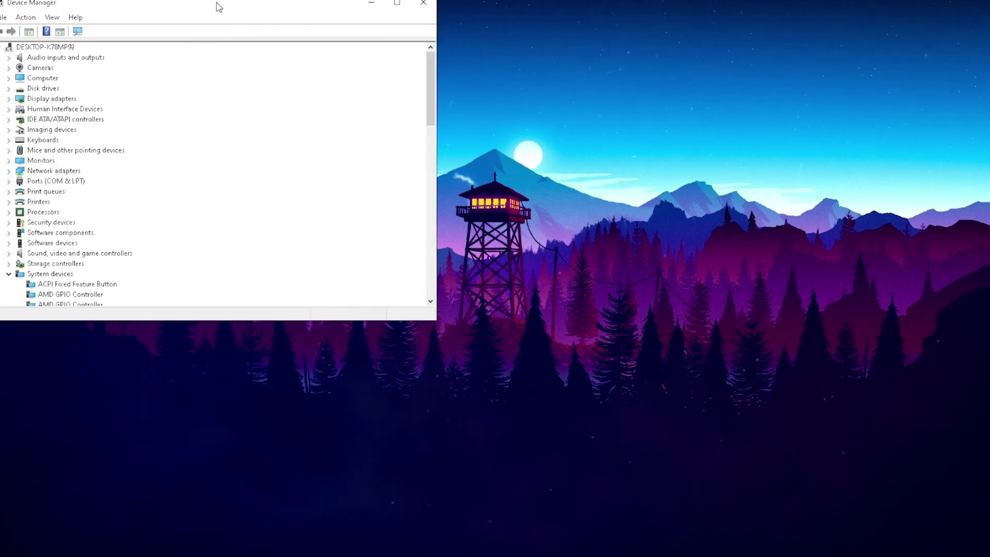
{"action": "left_click_drag", "start_coordinate": [219, 7], "coordinate": [493, 121]}
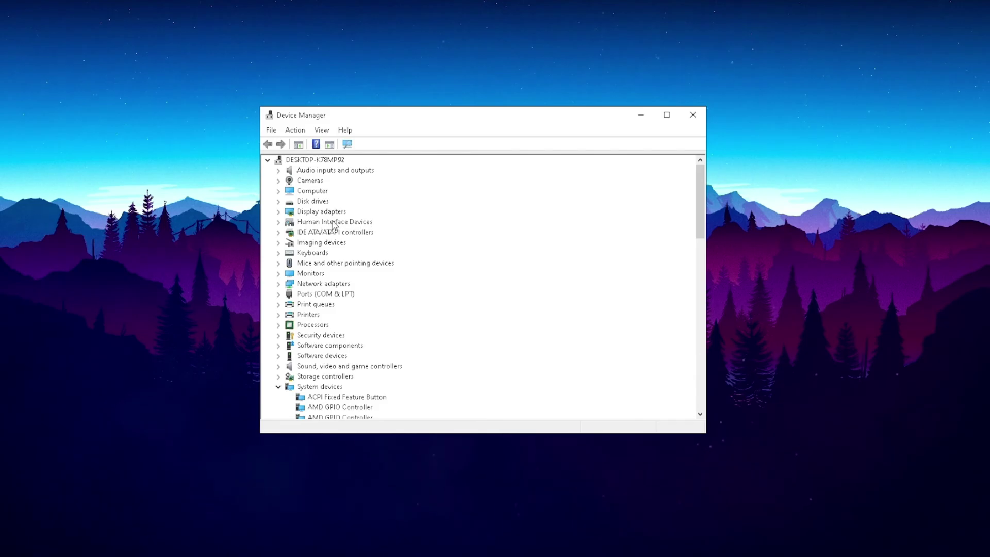
{"action": "double_click", "coordinate": [287, 222]}
{"action": "scroll", "coordinate": [304, 226], "scroll_direction": "down", "scroll_amount": 2}
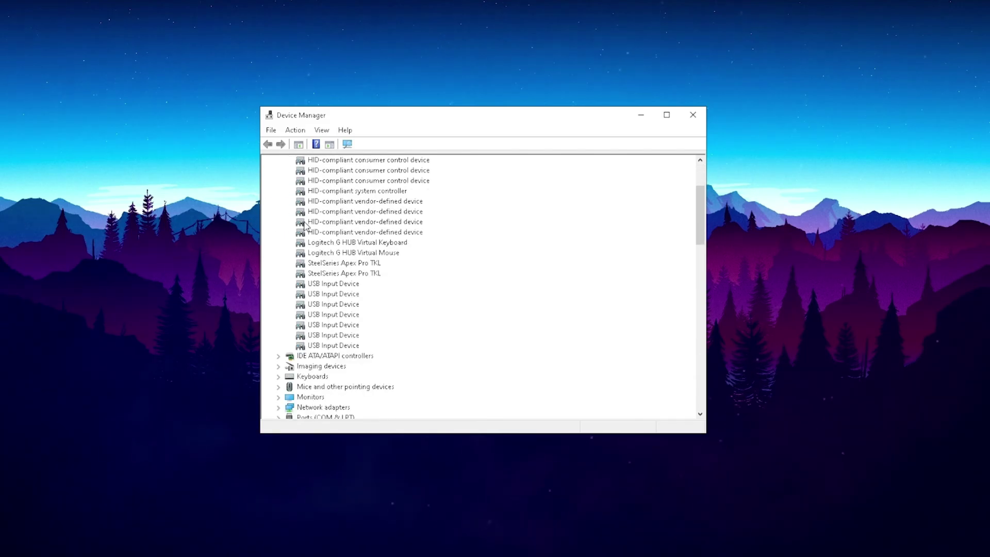
- Stop Windows powering off the Logitech G HUB virtual keyboard and virtual mouse to save power
{"action": "right_click", "coordinate": [320, 243]}
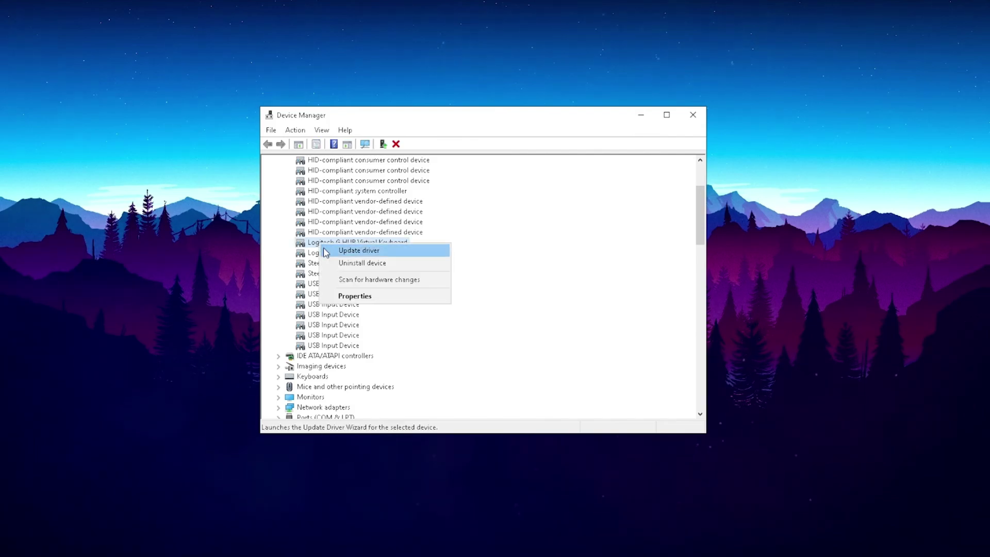
{"action": "left_click", "coordinate": [346, 296]}
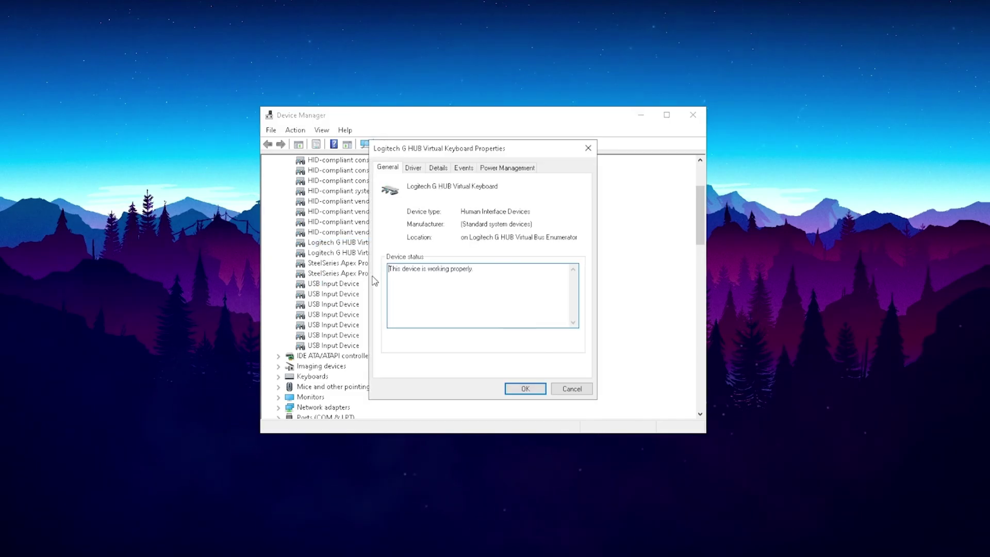
{"action": "left_click", "coordinate": [502, 170]}
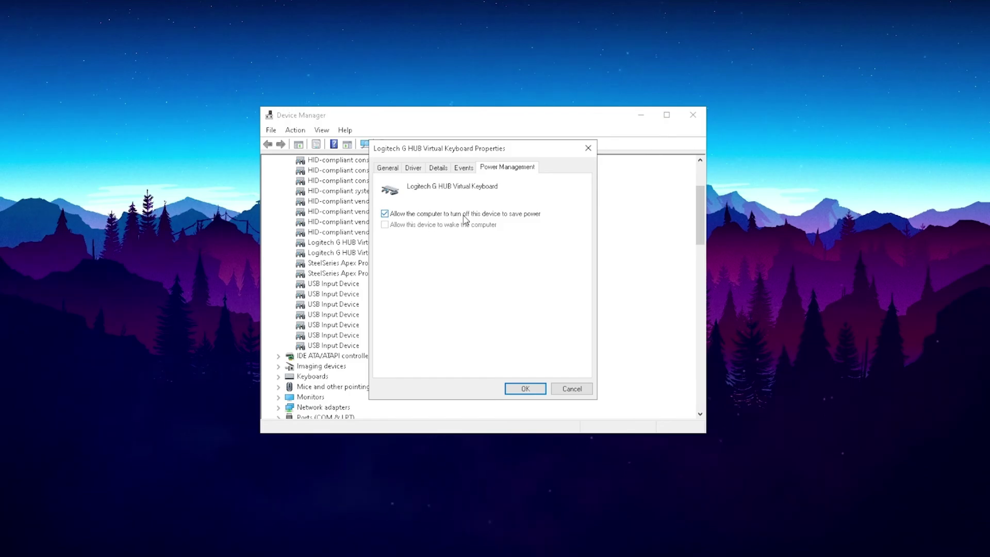
{"action": "left_click", "coordinate": [410, 215]}
{"action": "left_click", "coordinate": [525, 388]}
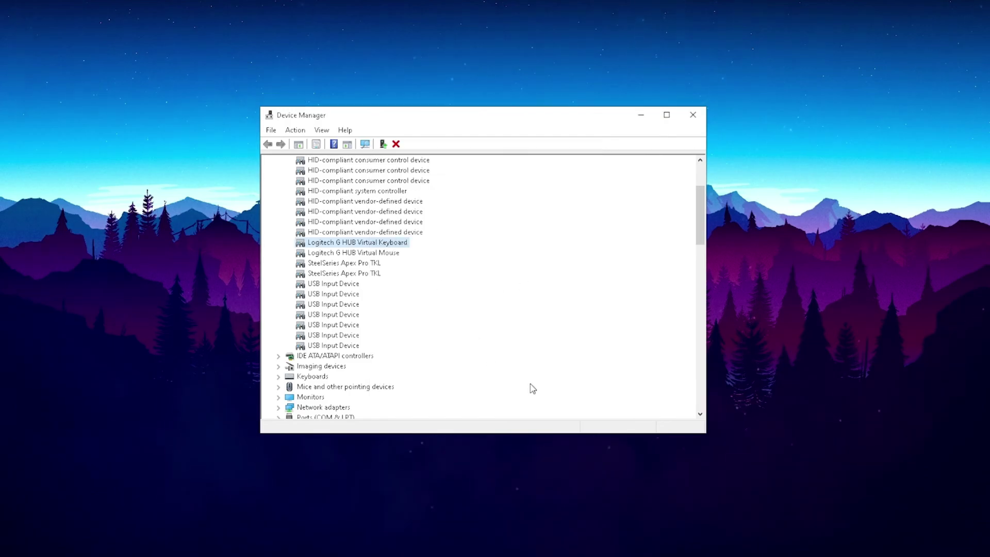
{"action": "right_click", "coordinate": [334, 253]}
{"action": "left_click", "coordinate": [361, 323]}
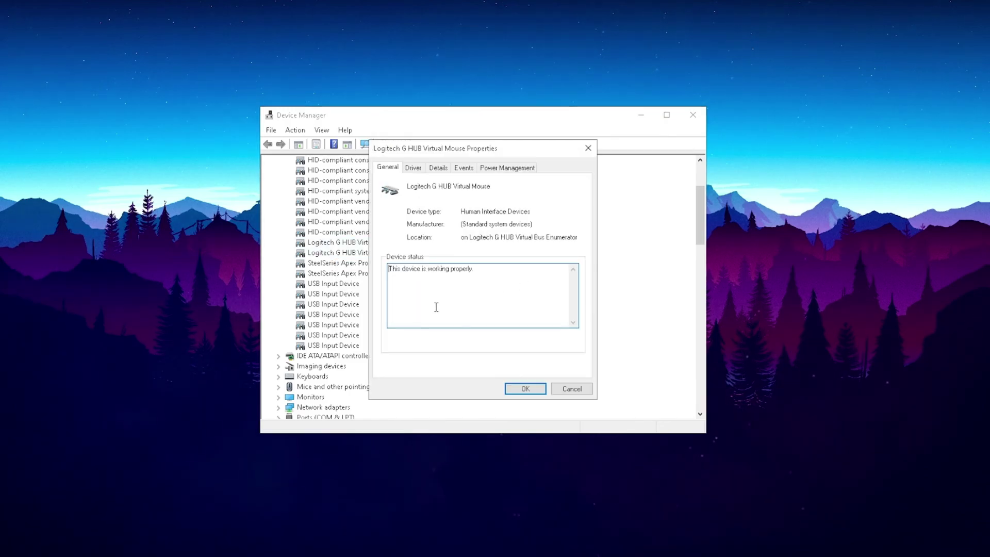
{"action": "left_click", "coordinate": [508, 167]}
{"action": "left_click", "coordinate": [413, 215]}
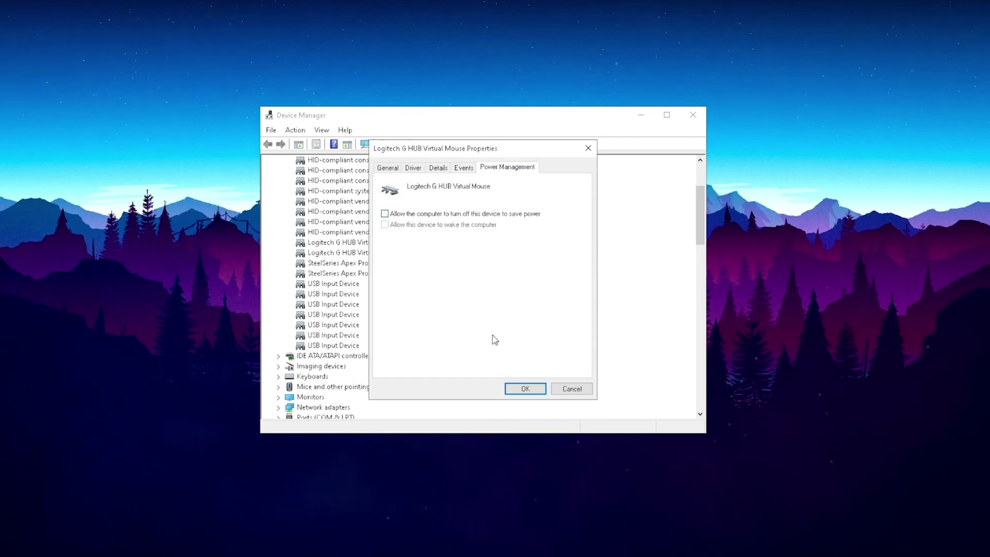
{"action": "left_click", "coordinate": [525, 388]}
- Check power management on both SteelSeries Apex Pro TKL devices, then close Device Manager
{"action": "right_click", "coordinate": [322, 264]}
{"action": "left_click", "coordinate": [352, 311]}
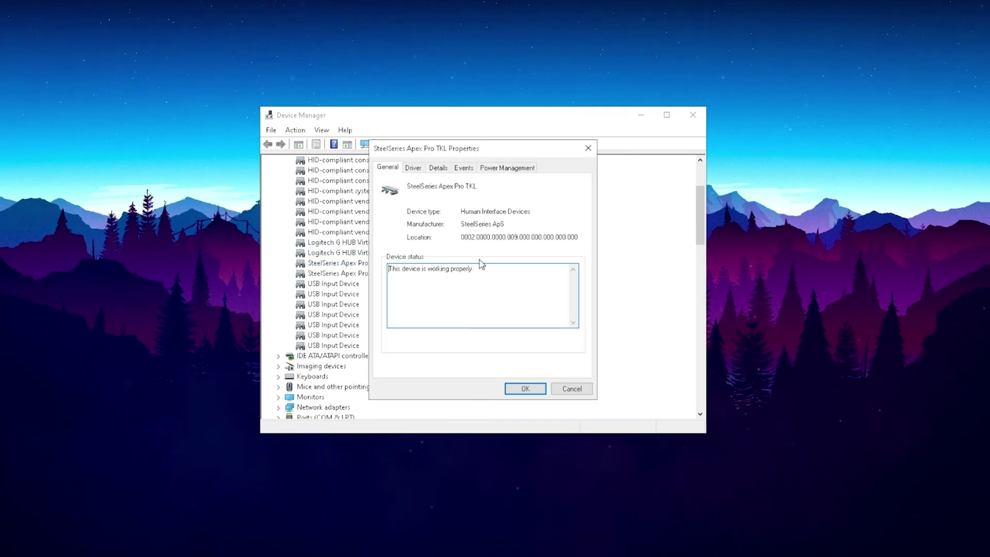
{"action": "left_click", "coordinate": [507, 167]}
{"action": "left_click", "coordinate": [526, 389]}
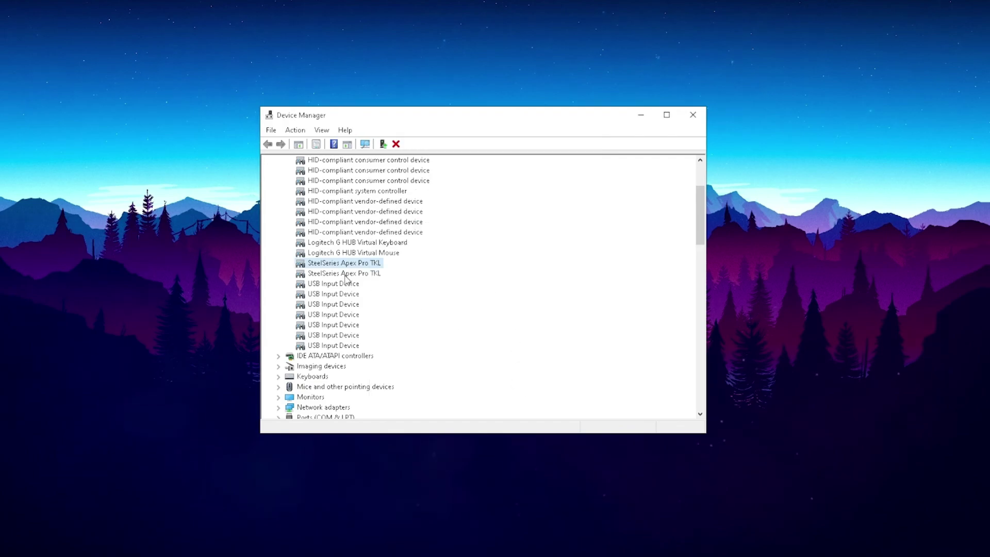
{"action": "right_click", "coordinate": [340, 274]}
{"action": "left_click", "coordinate": [376, 324]}
{"action": "left_click", "coordinate": [508, 168]}
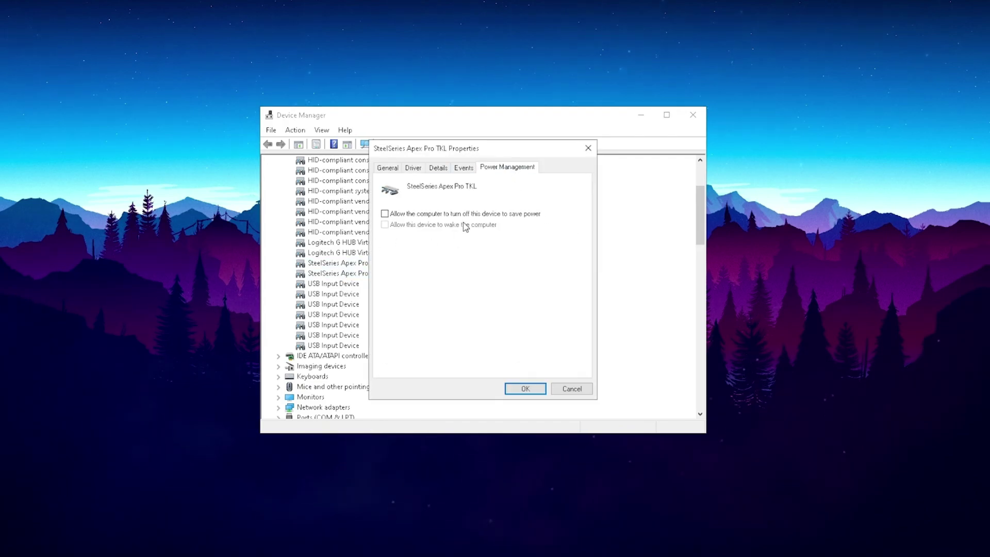
{"action": "left_click", "coordinate": [522, 391]}
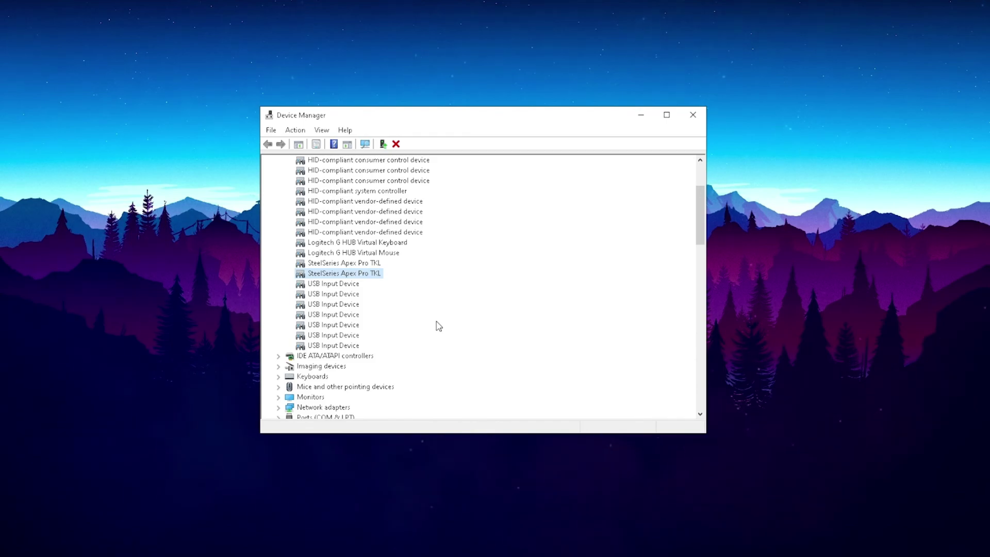
{"action": "left_click", "coordinate": [692, 116]}
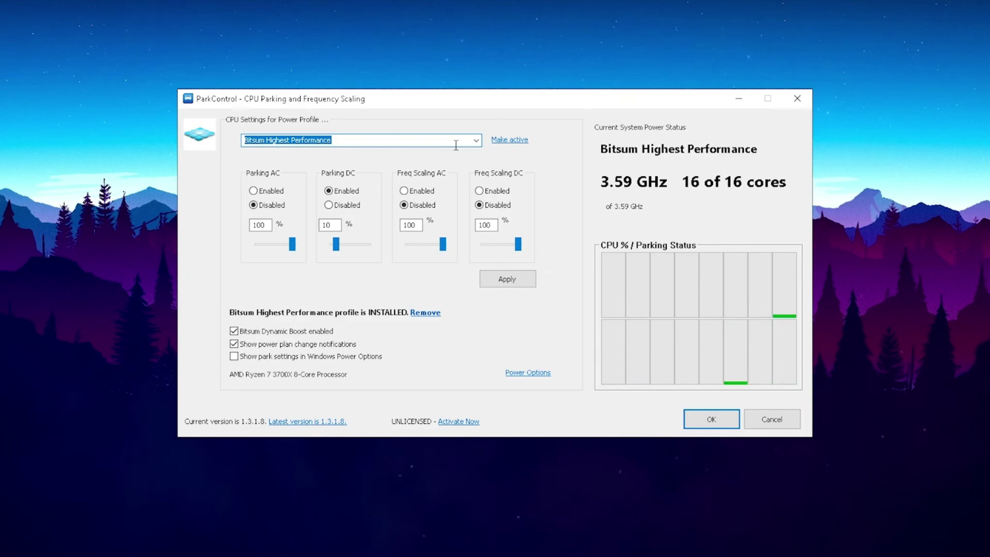
- Keep Bitsum Highest Performance selected in ParkControl's power profile list
{"action": "left_click", "coordinate": [476, 141]}
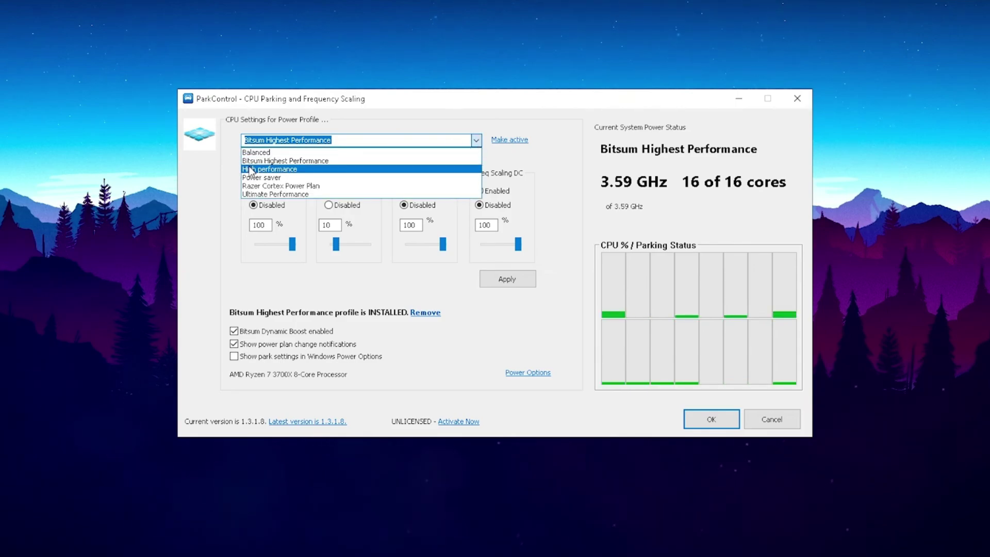
{"action": "left_click", "coordinate": [283, 162]}
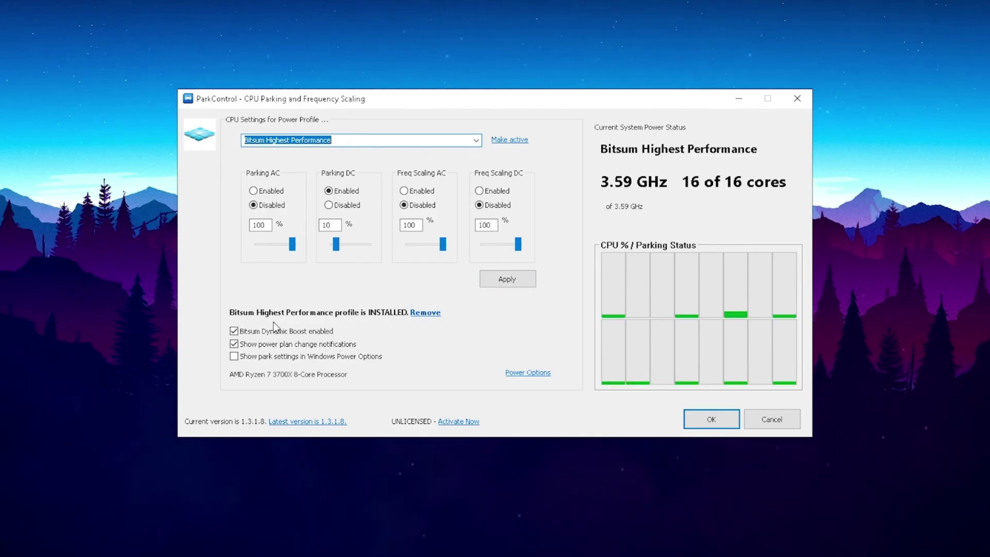
{"action": "mouse_move", "coordinate": [237, 334]}
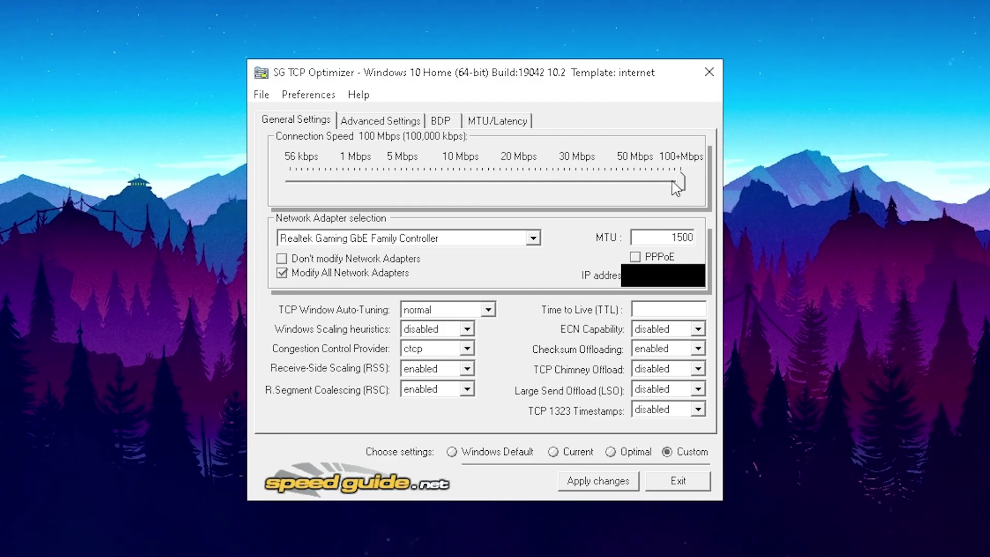
{"action": "mouse_move", "coordinate": [683, 183]}
{"action": "left_mouse_down"}
{"action": "mouse_move", "coordinate": [396, 176]}
{"action": "mouse_move", "coordinate": [692, 178]}
{"action": "left_mouse_up"}
- Select the Realtek Gaming GbE Family Controller adapter and enable Modify All Network Adapters
{"action": "left_click", "coordinate": [403, 240]}
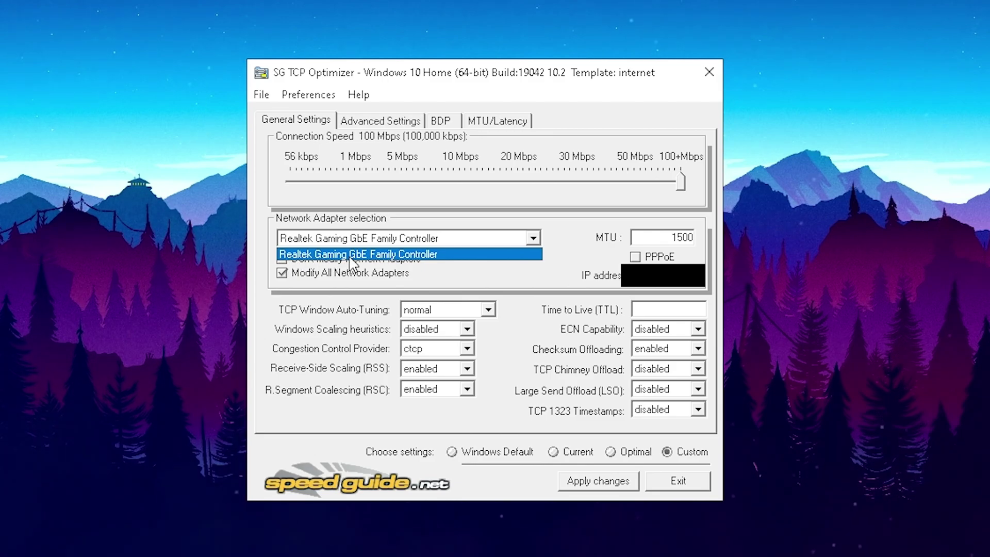
{"action": "left_click", "coordinate": [385, 254]}
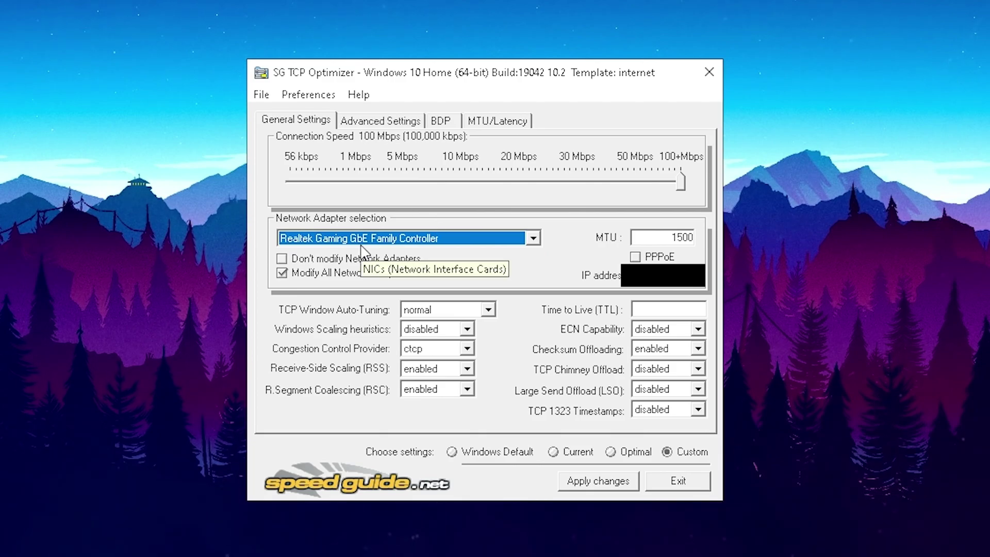
{"action": "left_click", "coordinate": [387, 240]}
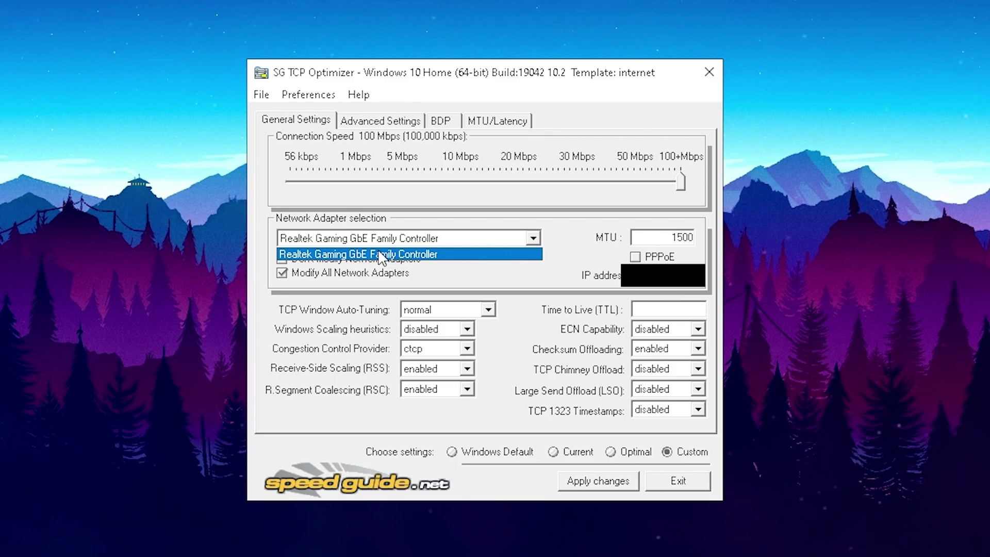
{"action": "left_click", "coordinate": [345, 254]}
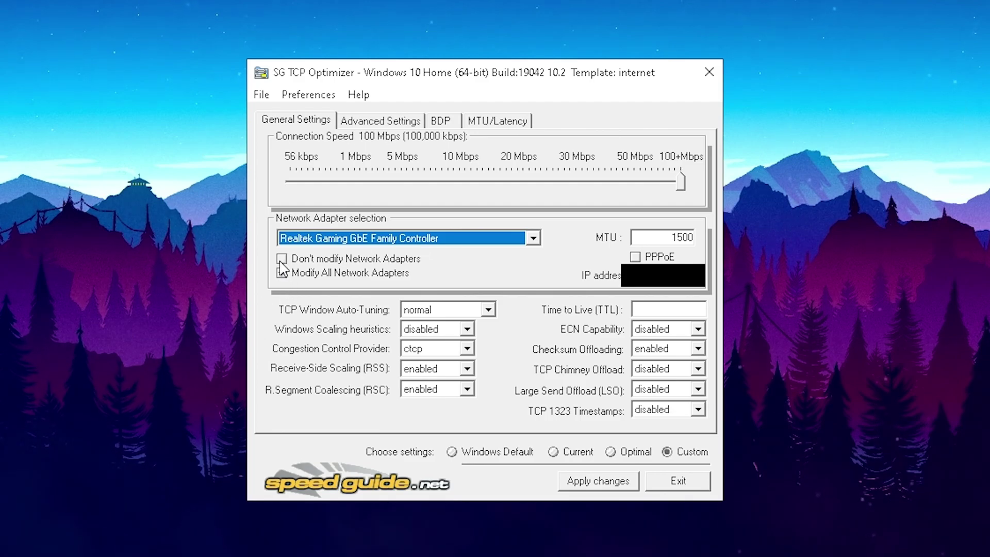
{"action": "left_click", "coordinate": [282, 273]}
- Choose ctcp in the Congestion Control Provider dropdown
{"action": "left_click", "coordinate": [432, 351]}
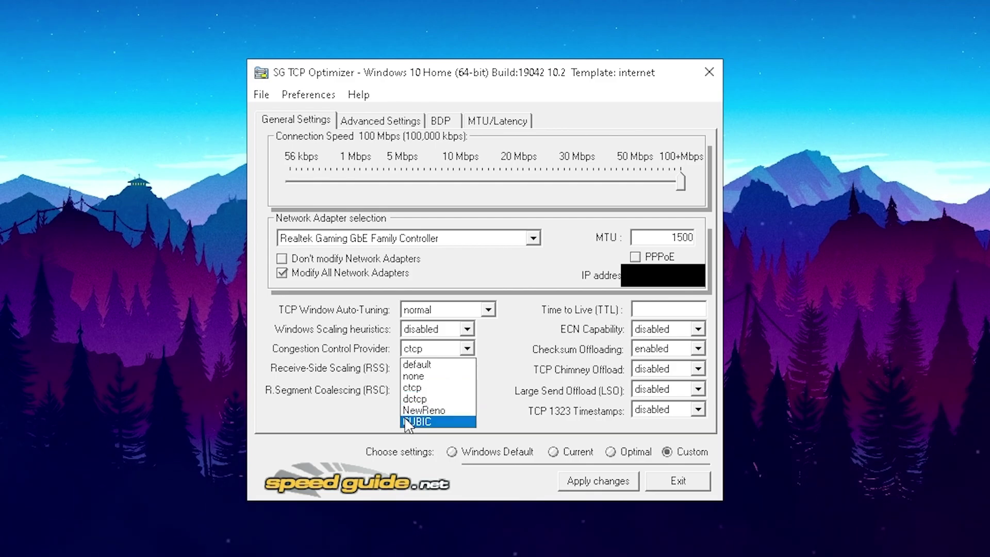
{"action": "left_click", "coordinate": [413, 388]}
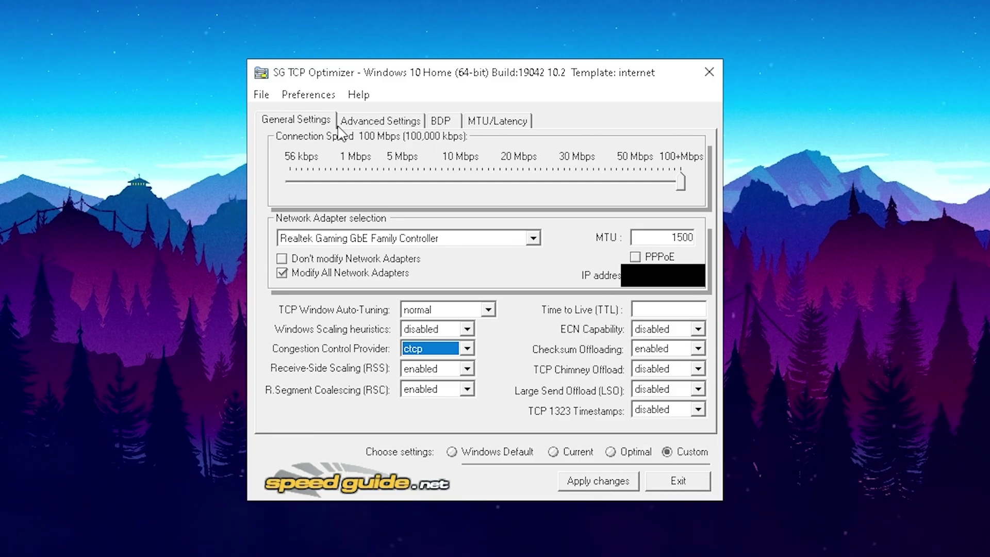
- On Advanced Settings, highlight the MaxConnections values of 10, Initial RTO 2000 and Min RTO 300
{"action": "left_click", "coordinate": [380, 122]}
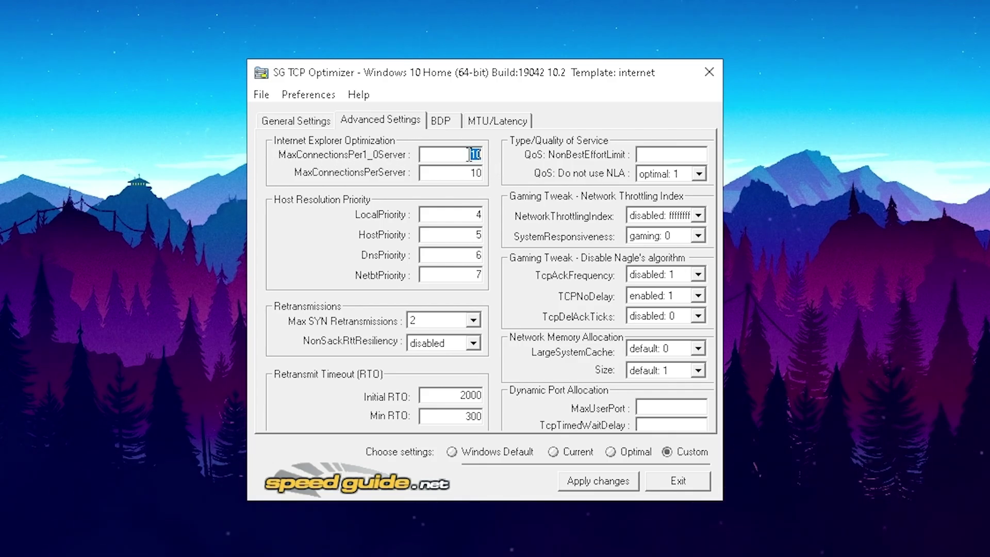
{"action": "double_click", "coordinate": [464, 172]}
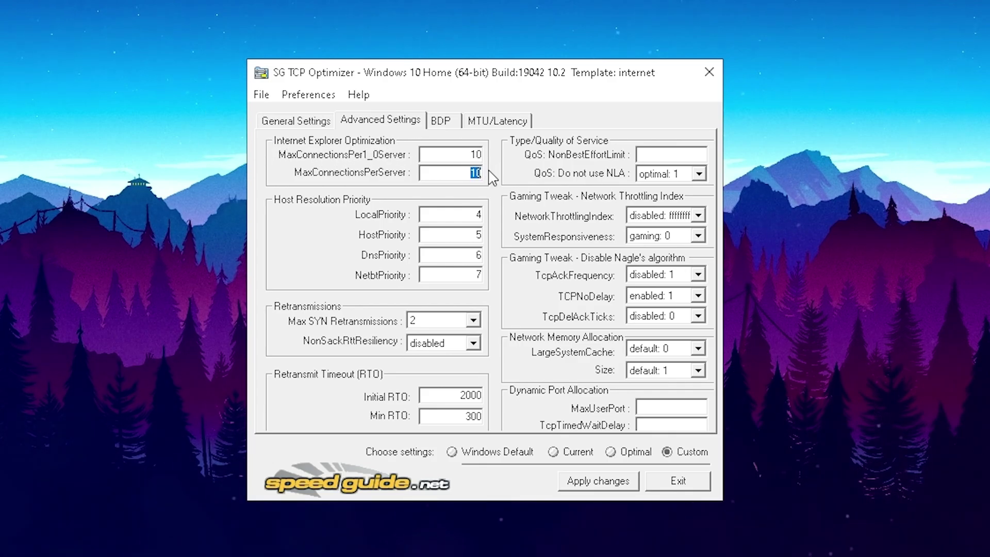
{"action": "double_click", "coordinate": [466, 154]}
{"action": "left_click", "coordinate": [467, 173]}
{"action": "left_click_drag", "start_coordinate": [456, 395], "coordinate": [491, 398]}
{"action": "left_click_drag", "start_coordinate": [461, 415], "coordinate": [501, 426]}
- Set QoS NLA to optimal: 1, NetworkThrottlingIndex disabled, SystemResponsiveness gaming: 0, LargeSystemCache default: 0
{"action": "left_click", "coordinate": [665, 184]}
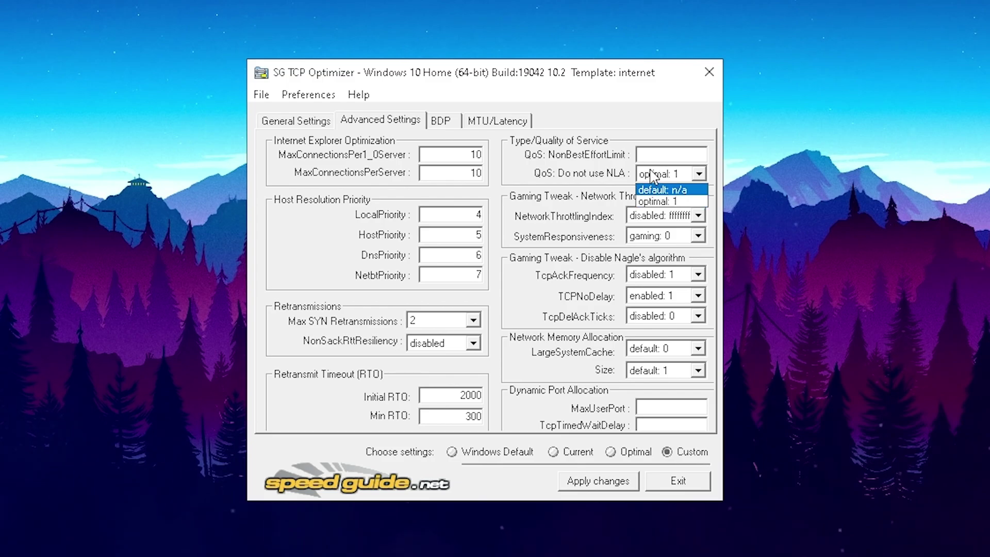
{"action": "left_click", "coordinate": [654, 203]}
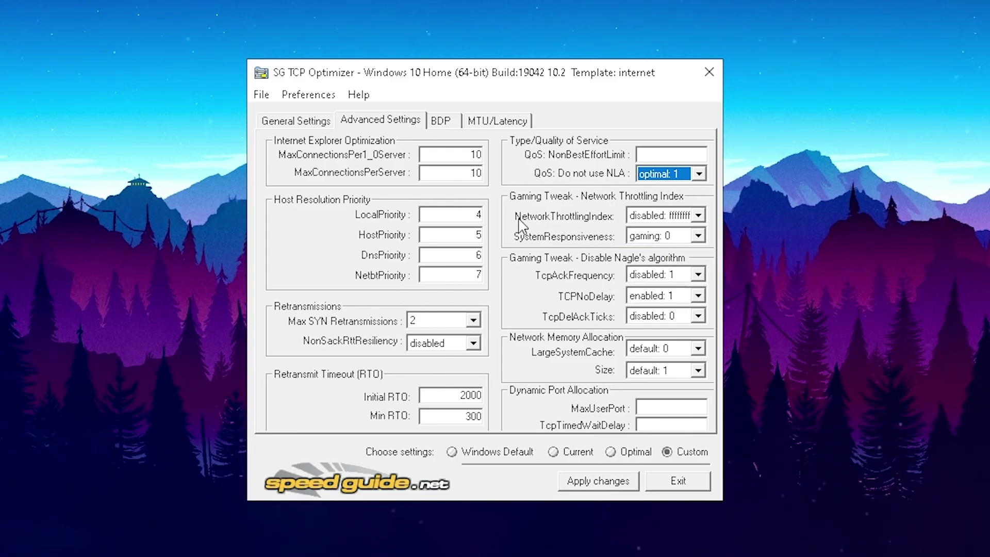
{"action": "left_click", "coordinate": [651, 221]}
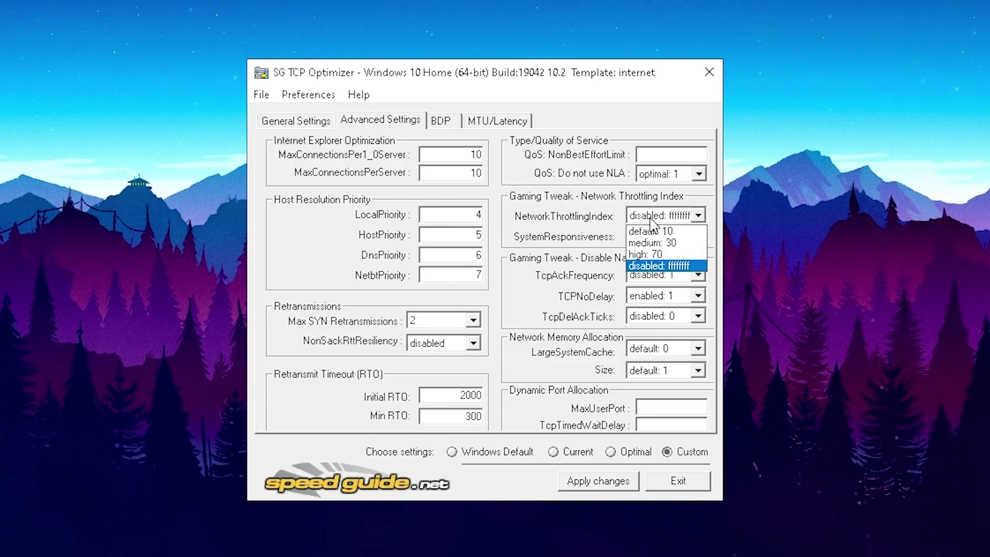
{"action": "left_click", "coordinate": [646, 266]}
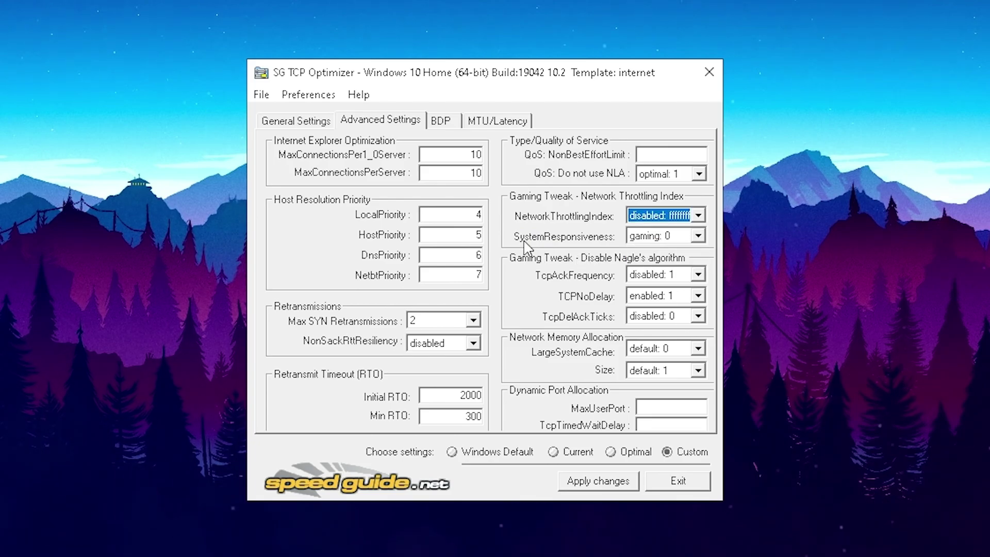
{"action": "left_click", "coordinate": [658, 239]}
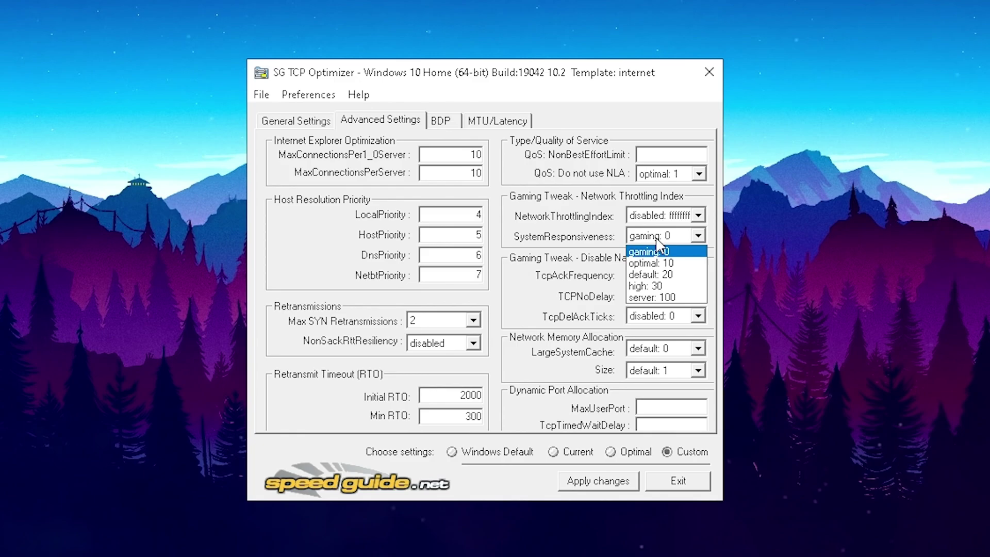
{"action": "left_click", "coordinate": [661, 253]}
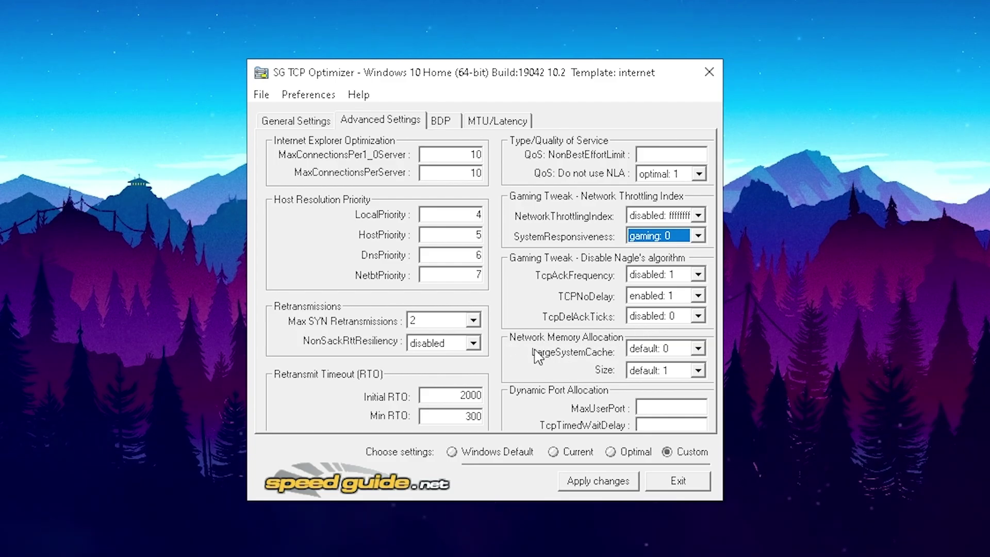
{"action": "left_click", "coordinate": [651, 350]}
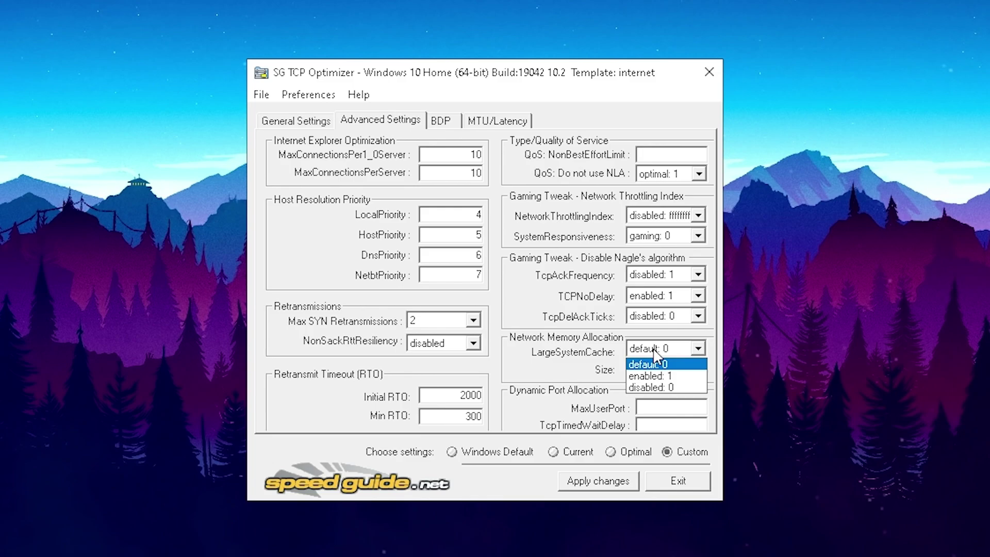
{"action": "left_click", "coordinate": [651, 365]}
{"action": "left_click", "coordinate": [644, 370]}
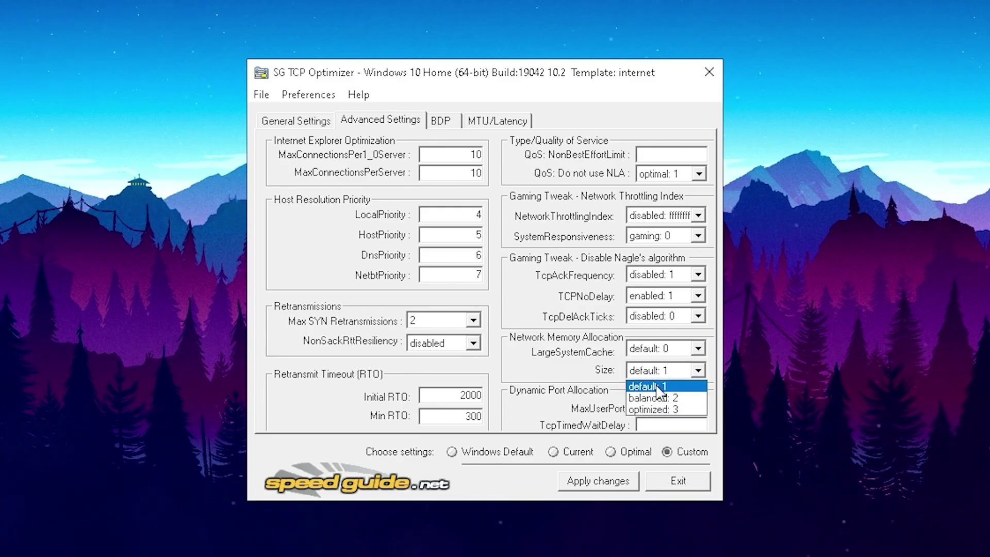
- Keep the memory Size at default: 1 and review the pending change summary
{"action": "left_click", "coordinate": [656, 386]}
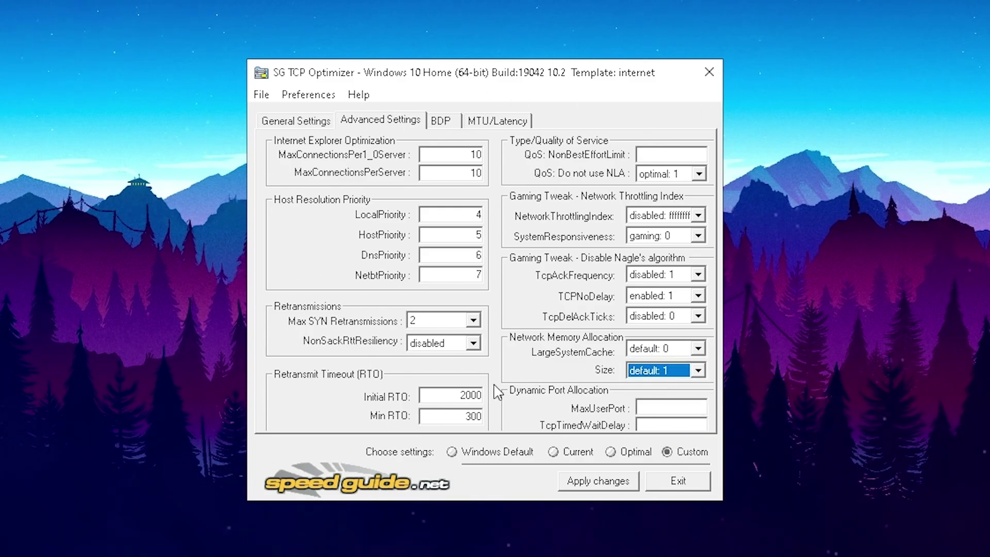
{"action": "left_click", "coordinate": [587, 484]}
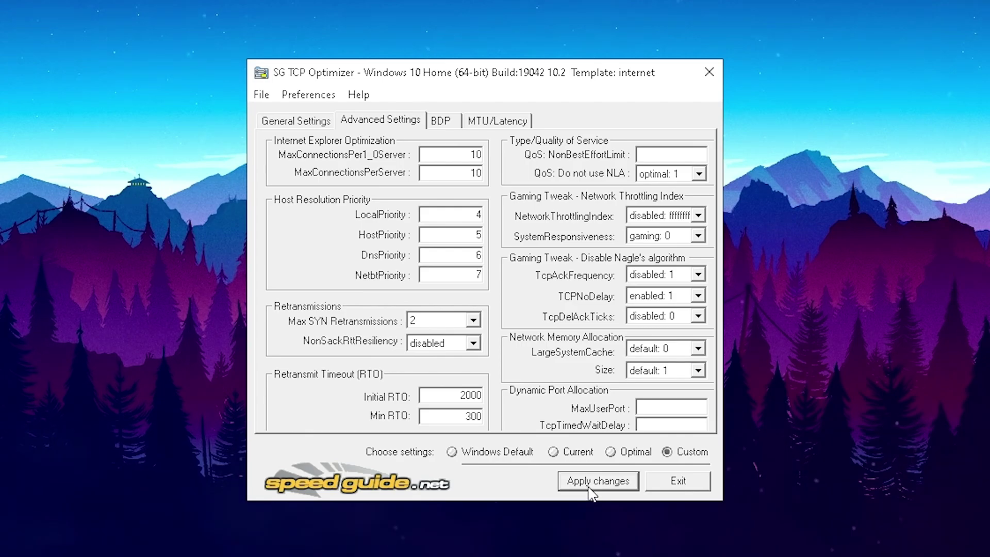
{"action": "left_click_drag", "start_coordinate": [175, 375], "coordinate": [579, 150]}
{"action": "scroll", "coordinate": [376, 258], "scroll_direction": "down", "scroll_amount": 8}
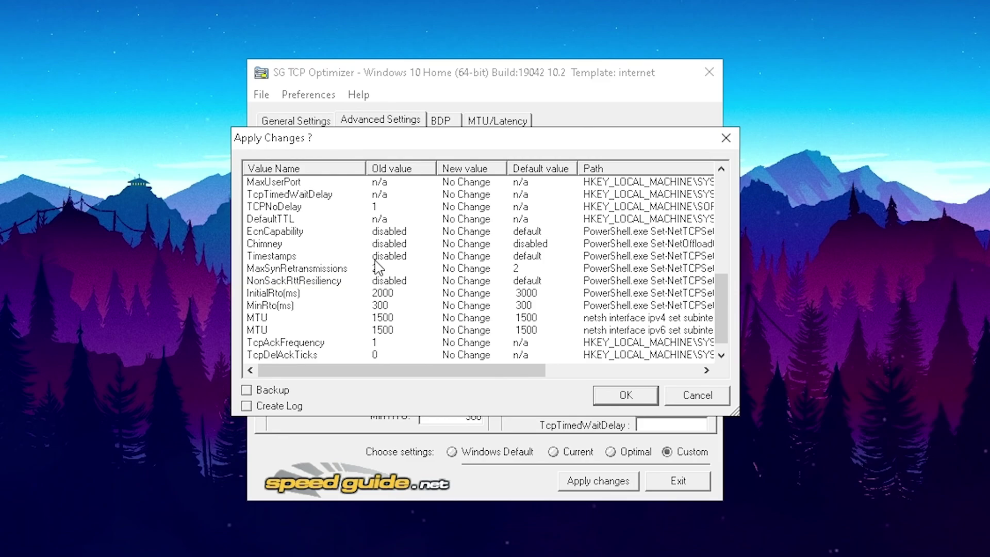
{"action": "scroll", "coordinate": [377, 263], "scroll_direction": "up", "scroll_amount": 8}
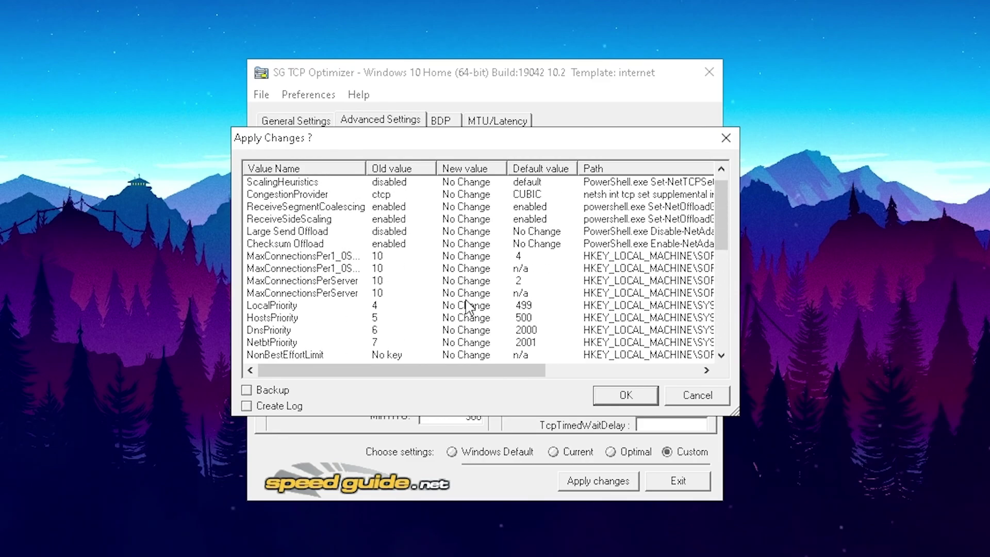
- Apply the changes without rebooting and exit TCP Optimizer
{"action": "left_click", "coordinate": [626, 396]}
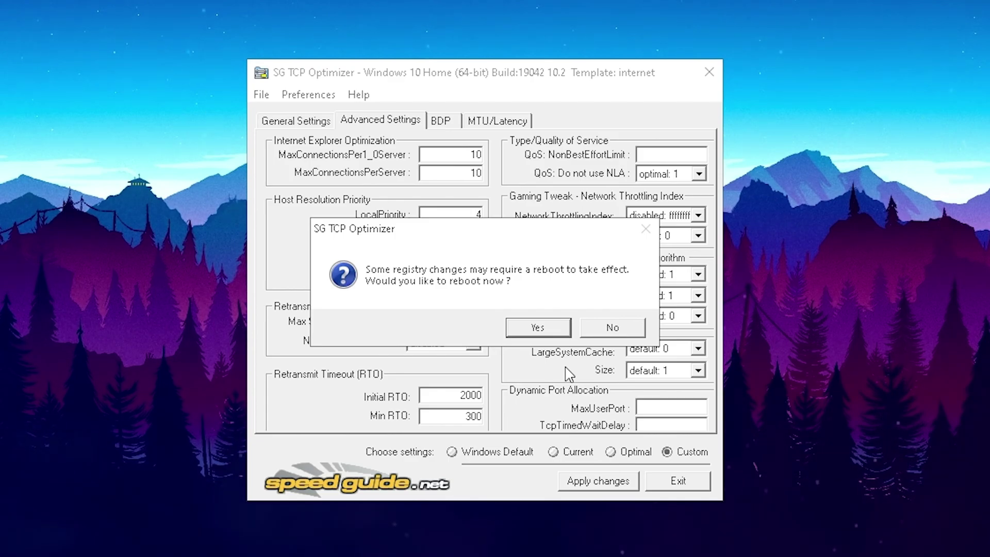
{"action": "left_click", "coordinate": [611, 331]}
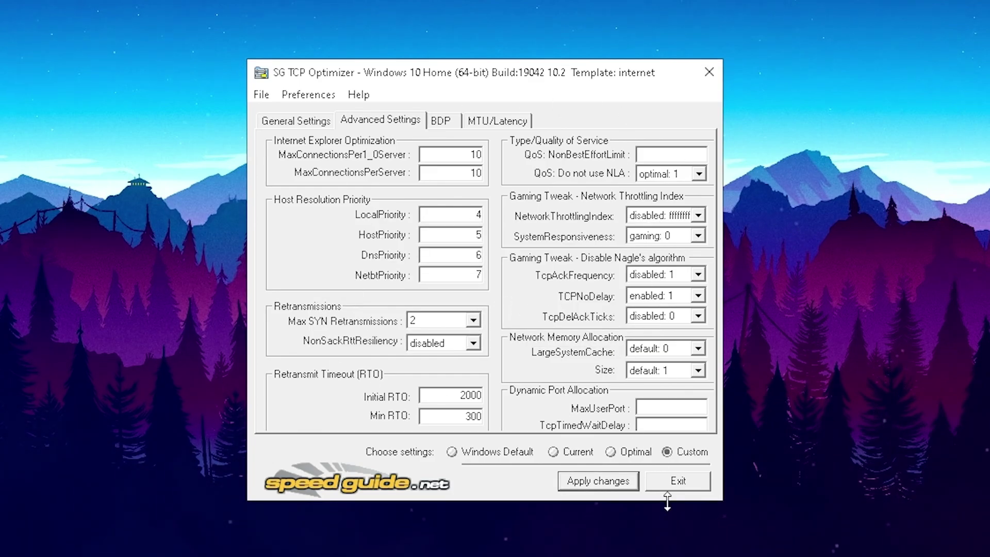
{"action": "left_click", "coordinate": [678, 484]}
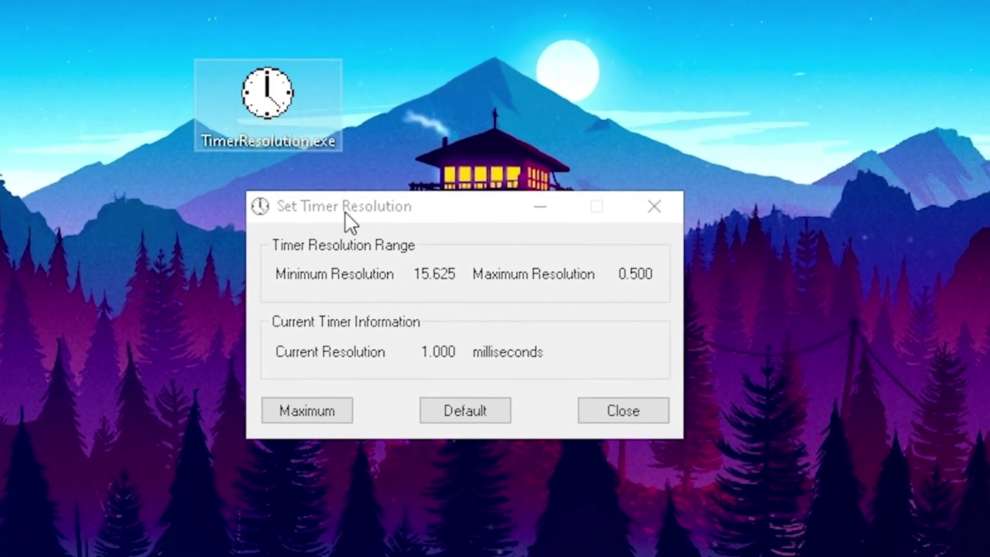
- Raise TimerResolution's current resolution from 1.000 ms to the 0.500 ms maximum
{"action": "left_click", "coordinate": [409, 271]}
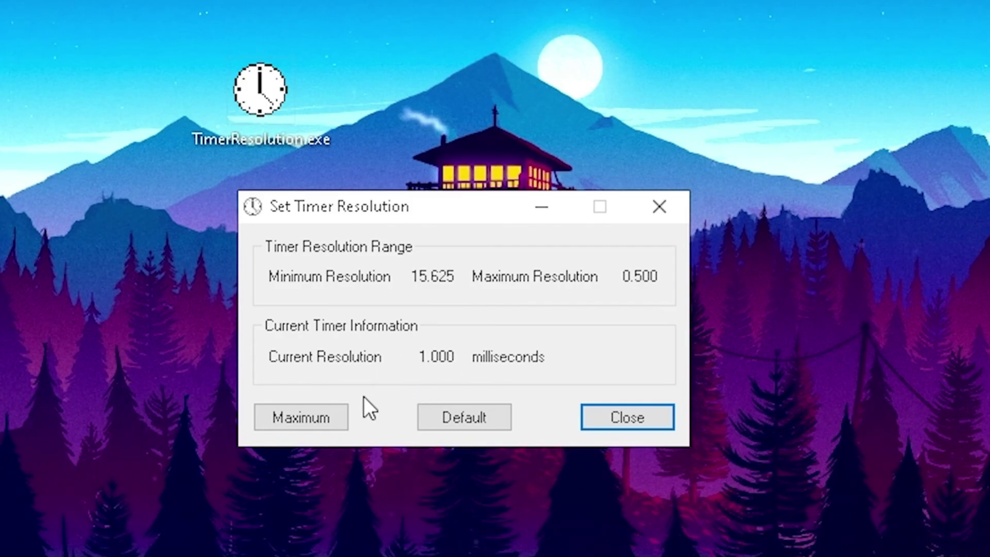
{"action": "left_click", "coordinate": [305, 419]}
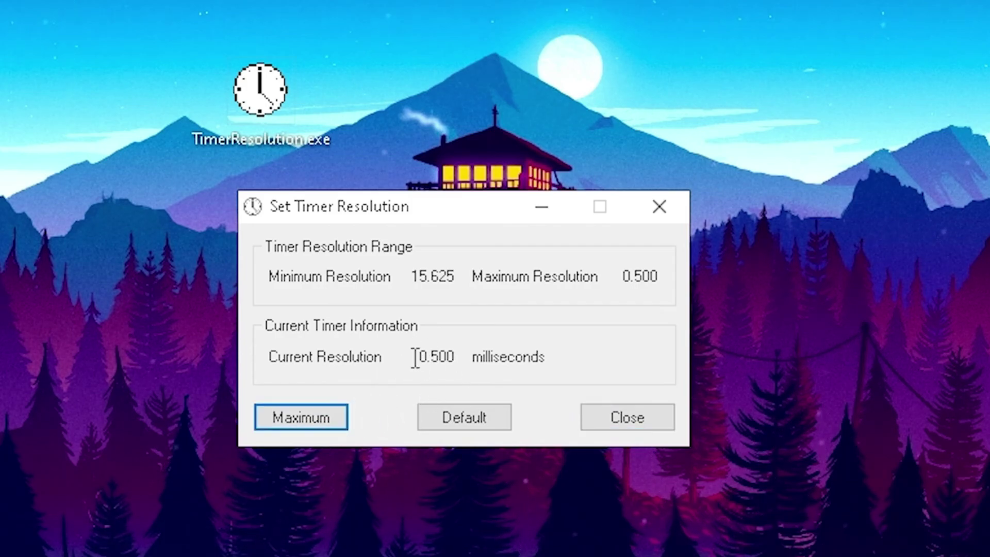
{"action": "left_click_drag", "start_coordinate": [415, 357], "coordinate": [456, 357]}
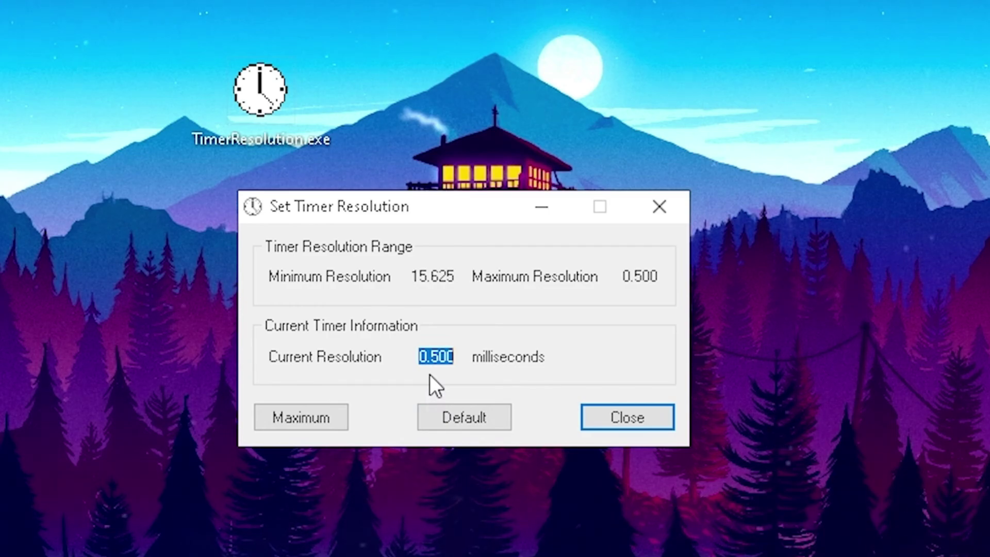
{"action": "left_click", "coordinate": [446, 363]}
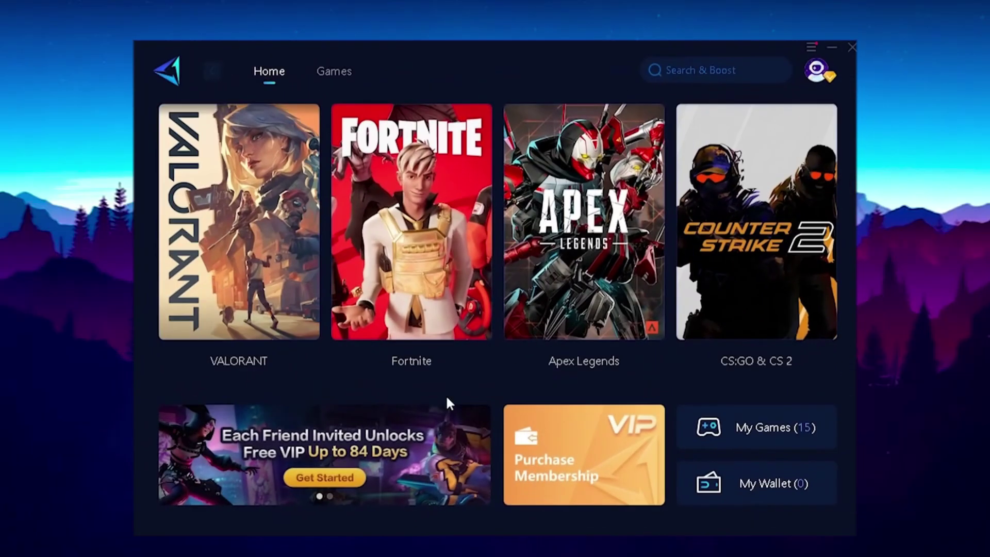
{"action": "mouse_move", "coordinate": [395, 241]}
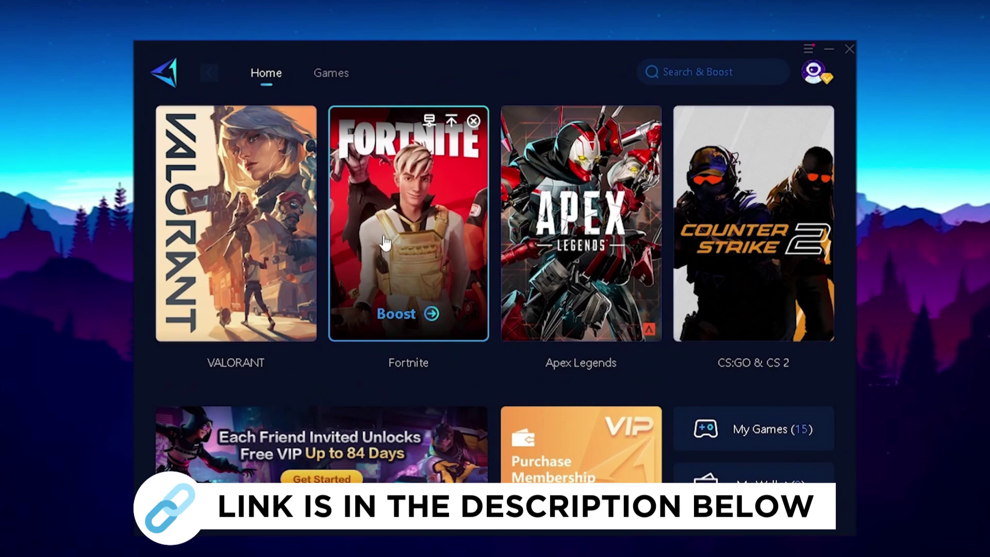
- Boost Fortnite from the GearUP Booster Home page, routing through a Europe node at 11 ms ping
{"action": "left_click", "coordinate": [344, 277]}
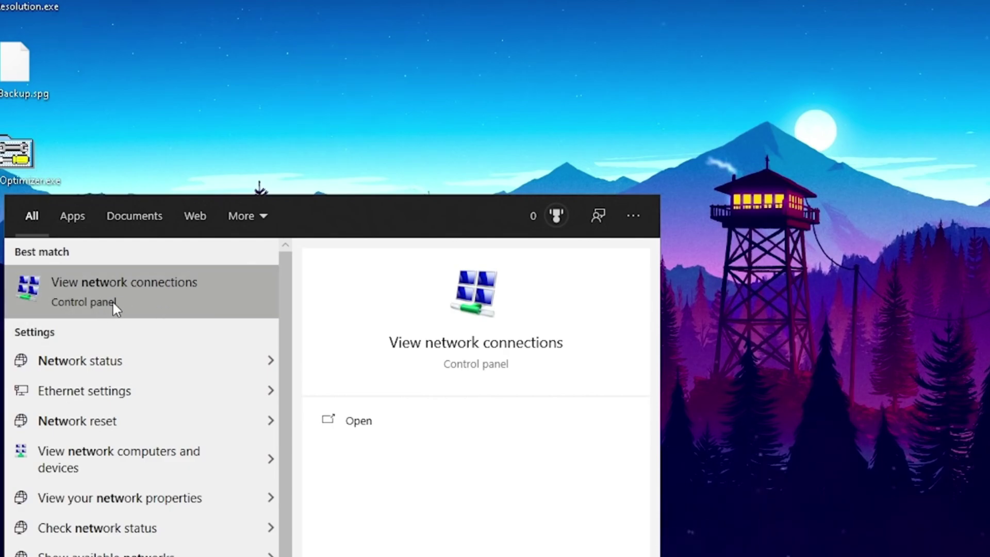
- Open the Ethernet adapter's Properties from Network Connections and select the TCP/IPv4 entry
{"action": "left_click", "coordinate": [113, 301]}
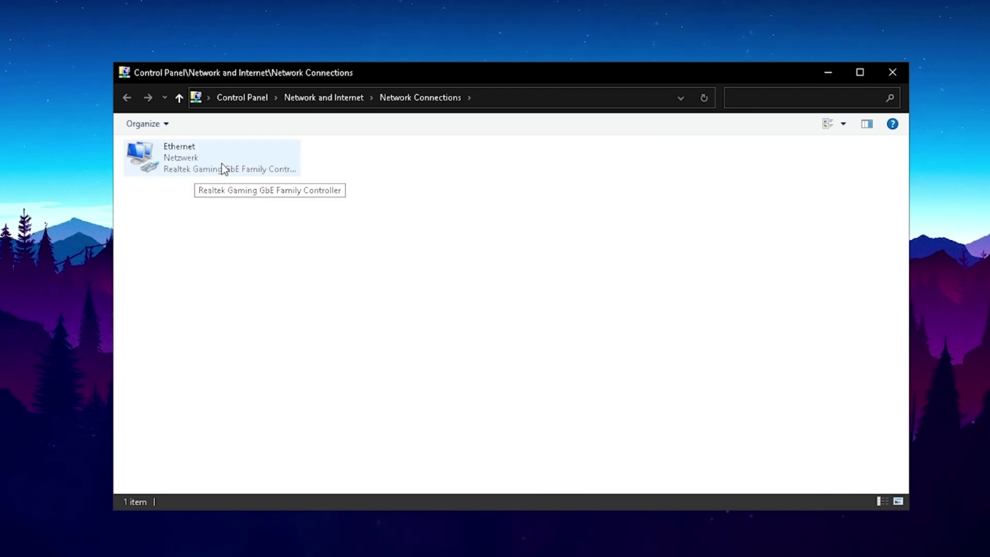
{"action": "right_click", "coordinate": [207, 172]}
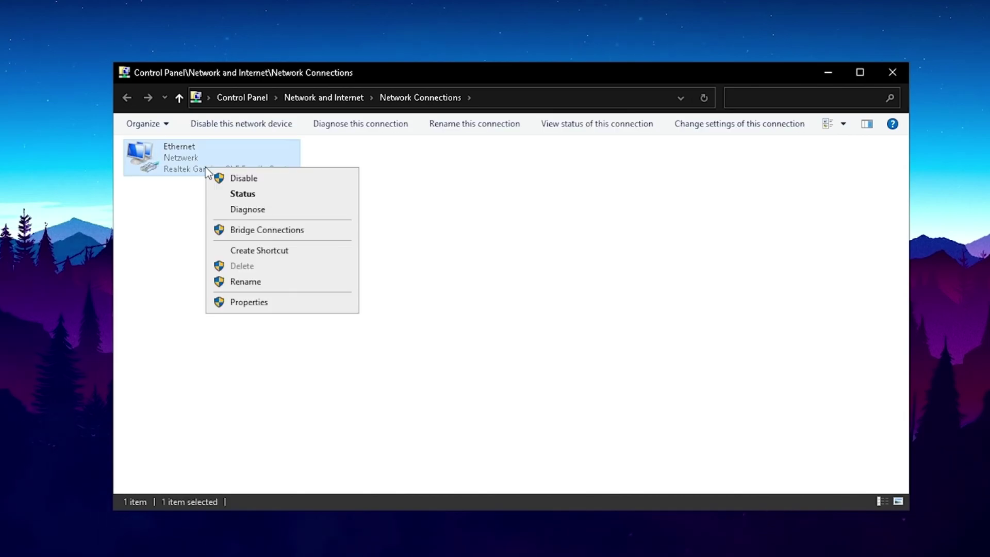
{"action": "left_click", "coordinate": [242, 304]}
{"action": "left_click_drag", "start_coordinate": [270, 145], "coordinate": [444, 149]}
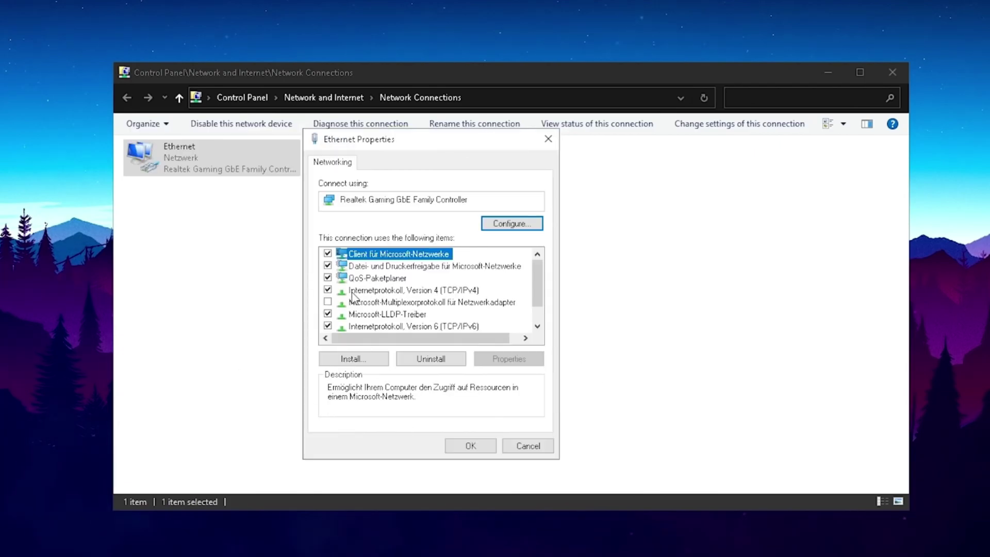
{"action": "left_click", "coordinate": [370, 290]}
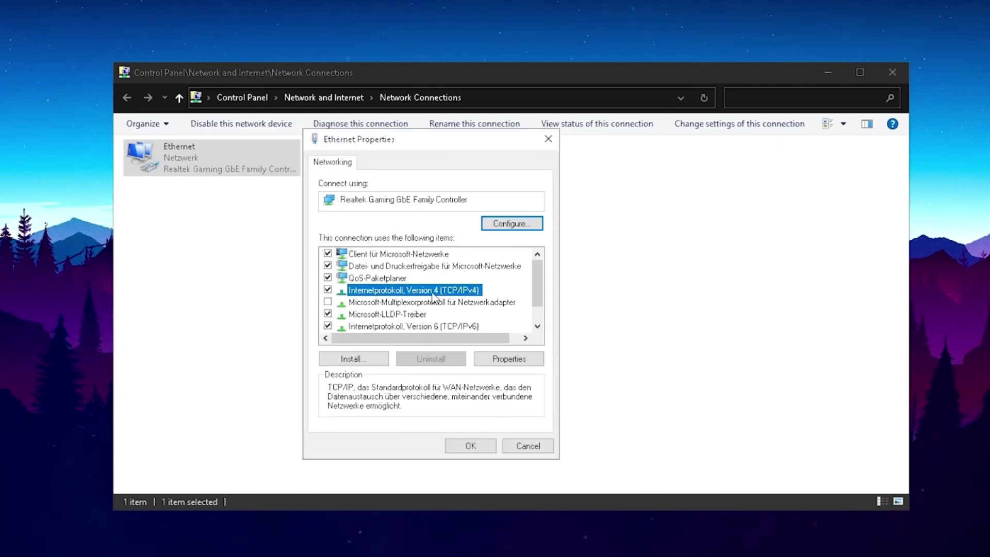
- Set Ethernet's IPv4 DNS servers to 8.8.8.8 and 8.8.4.4, confirm both dialogs, and close Network Connections
{"action": "double_click", "coordinate": [400, 291]}
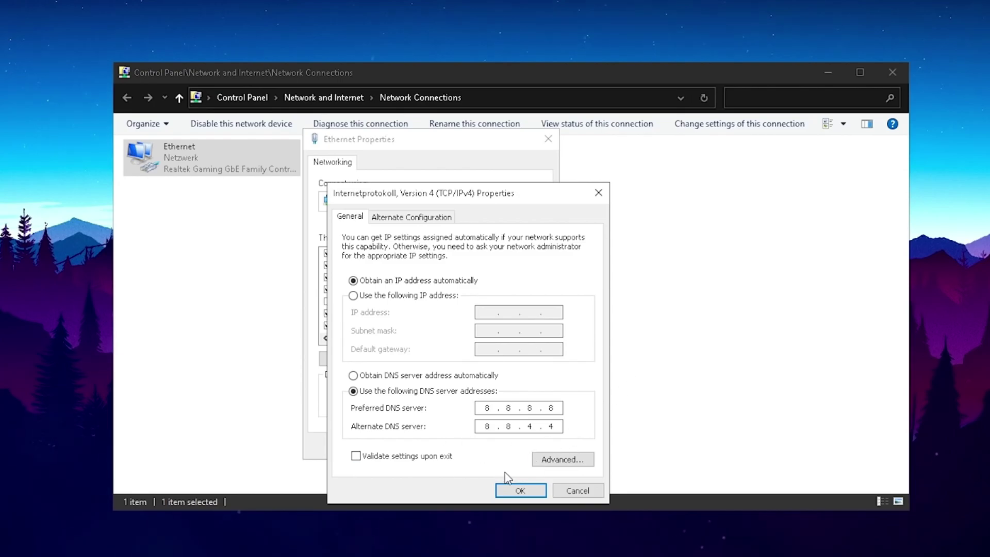
{"action": "left_click", "coordinate": [517, 492]}
{"action": "left_click", "coordinate": [475, 445]}
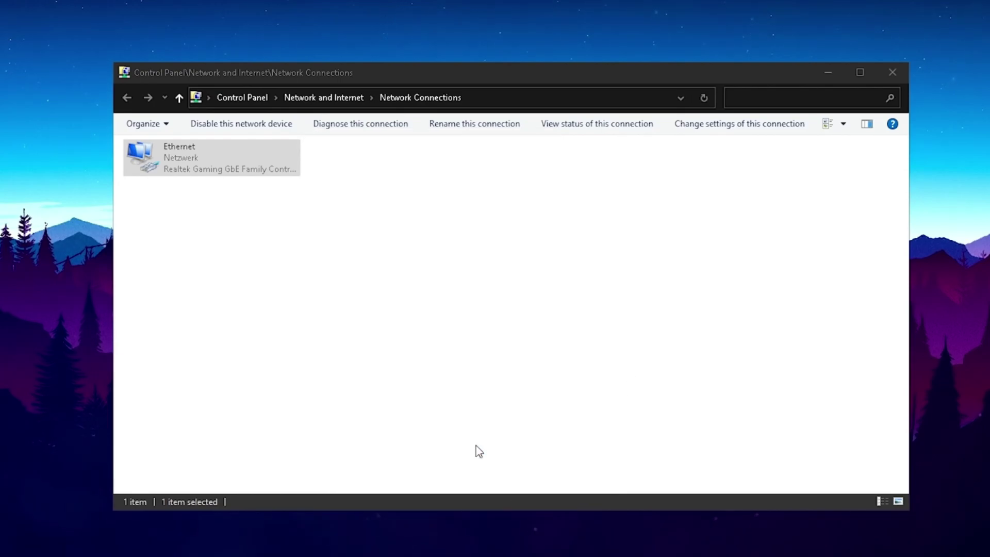
{"action": "left_click", "coordinate": [893, 73]}
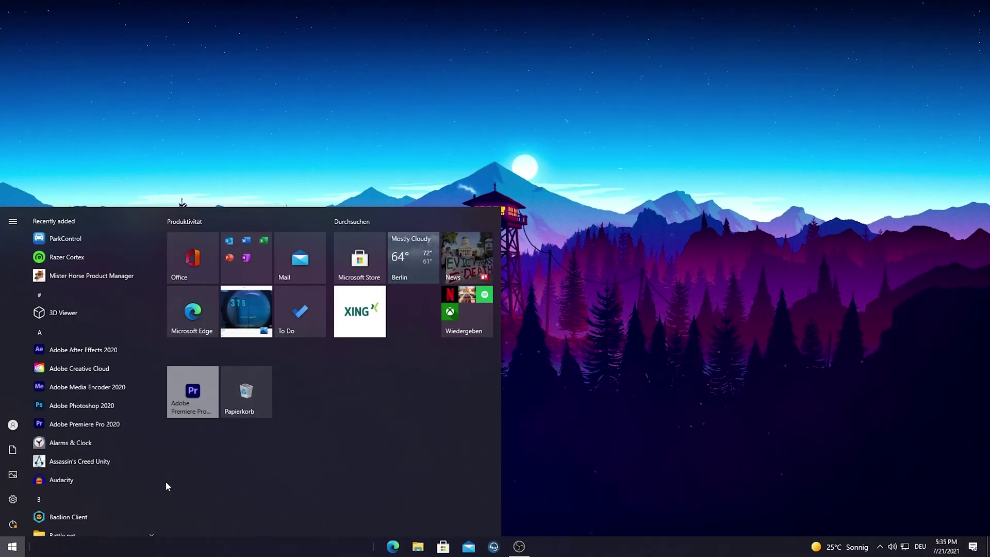
- Search 'apps' to open Apps & features and scroll through the 150 installed apps
{"action": "type", "text": "apps"}
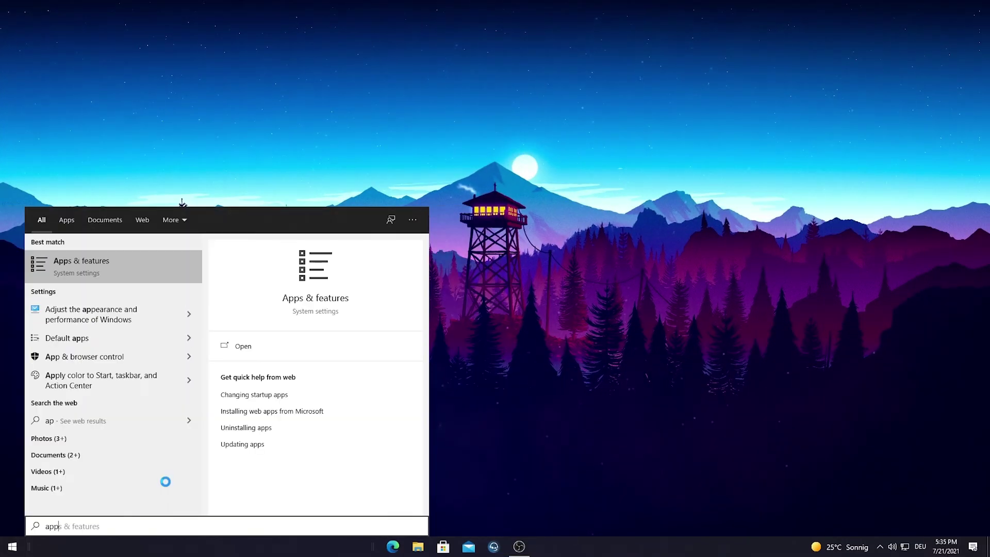
{"action": "left_click", "coordinate": [79, 268]}
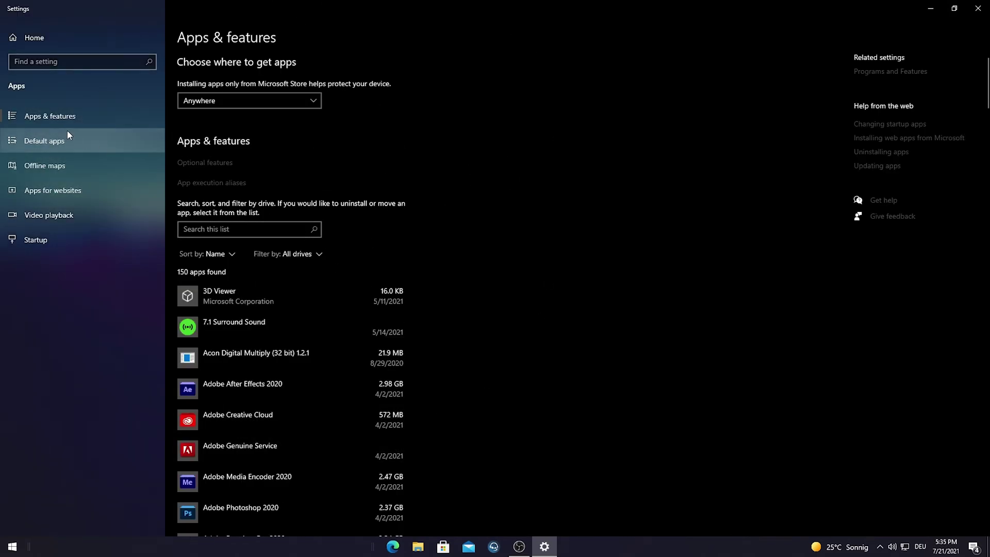
{"action": "scroll", "coordinate": [382, 289], "scroll_direction": "down", "scroll_amount": 15}
{"action": "scroll", "coordinate": [330, 247], "scroll_direction": "down", "scroll_amount": 7}
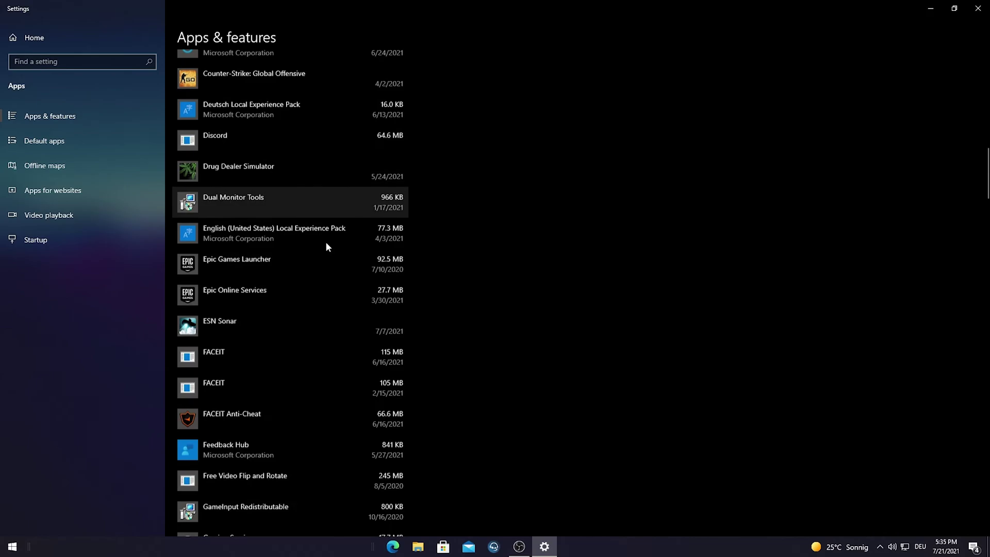
{"action": "scroll", "coordinate": [268, 234], "scroll_direction": "down", "scroll_amount": 5}
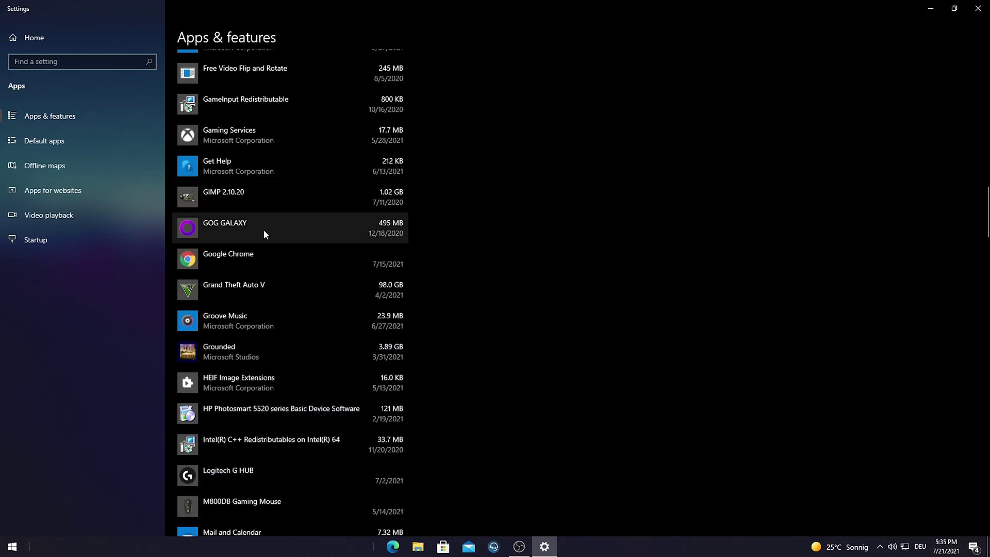
{"action": "scroll", "coordinate": [297, 318], "scroll_direction": "down", "scroll_amount": 15}
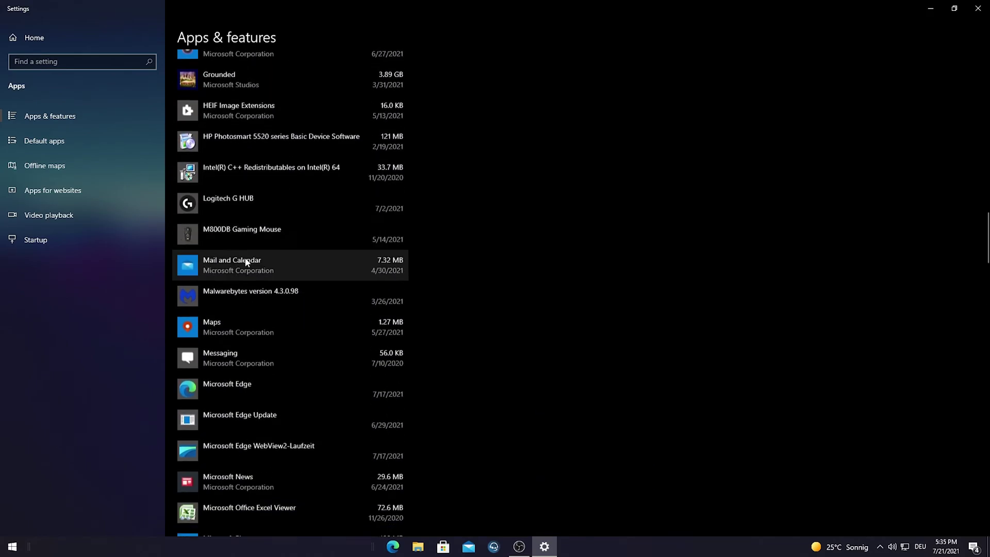
{"action": "scroll", "coordinate": [246, 248], "scroll_direction": "down", "scroll_amount": 14}
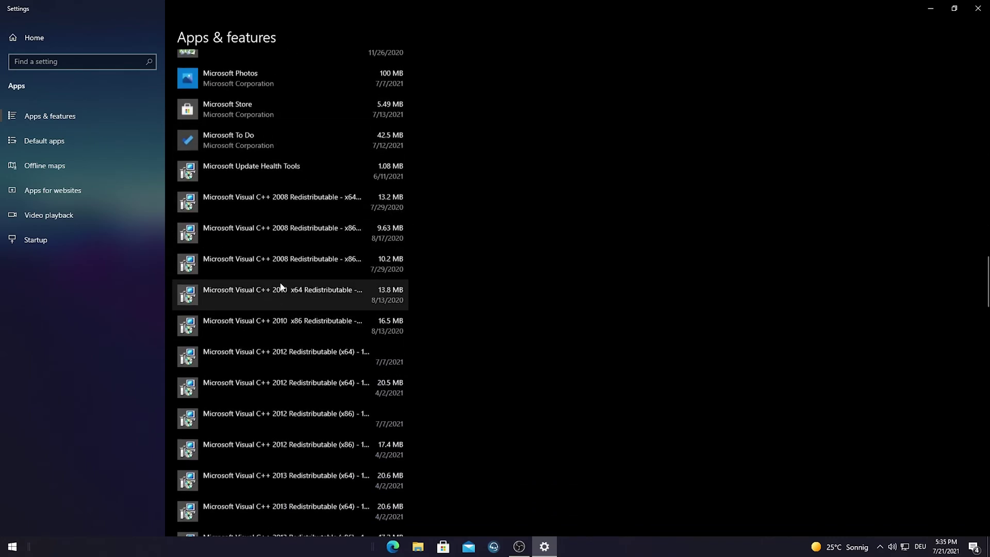
- Go from Offline maps to Apps for websites, where all six website associations are Off
{"action": "left_click", "coordinate": [32, 169]}
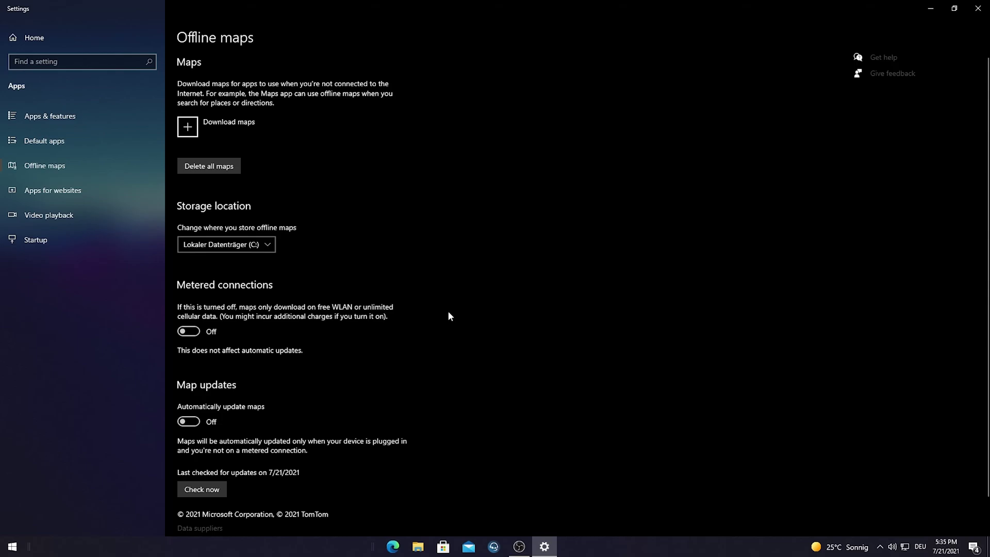
{"action": "scroll", "coordinate": [451, 248], "scroll_direction": "down", "scroll_amount": 1}
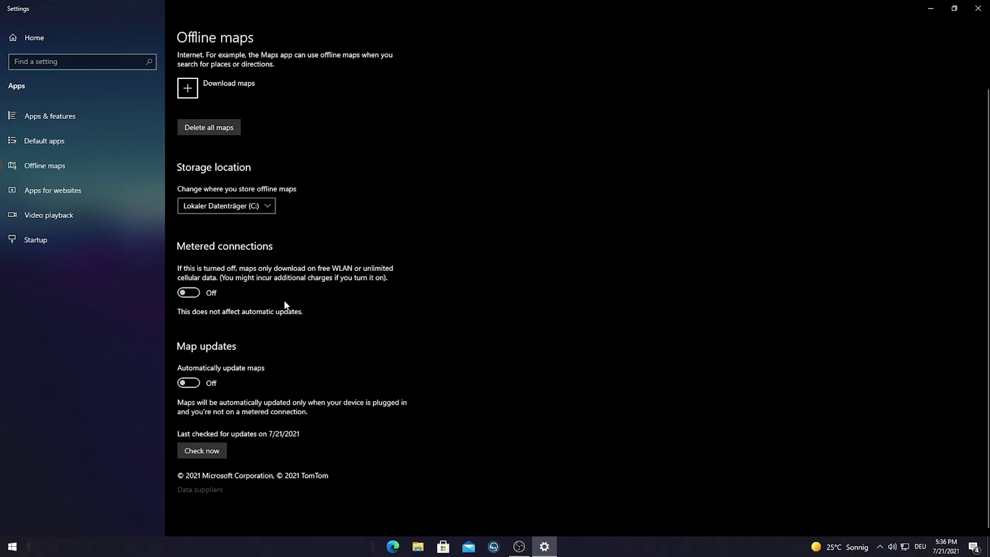
{"action": "left_click", "coordinate": [14, 188]}
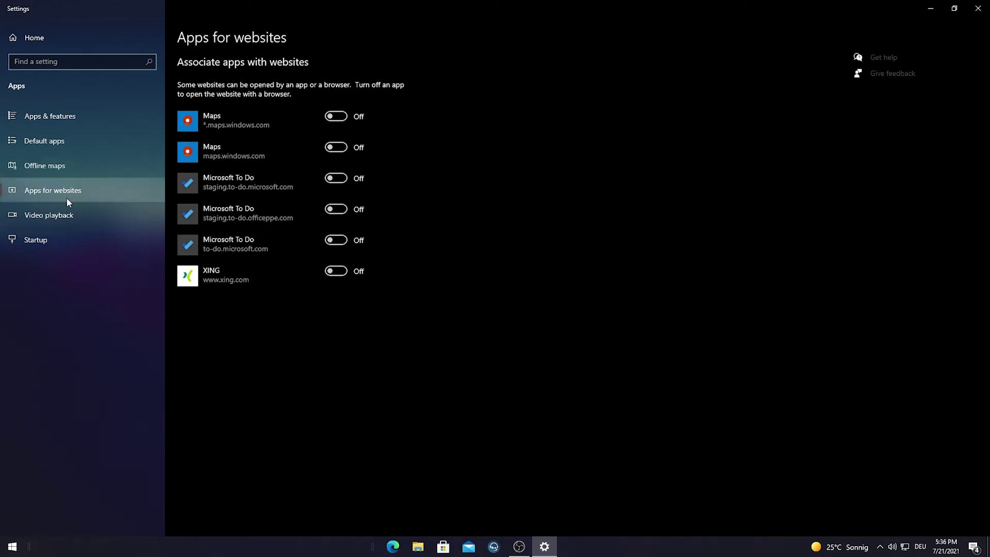
- Review the Startup apps list, mostly set to Off, then restore and close Settings
{"action": "left_click", "coordinate": [37, 239]}
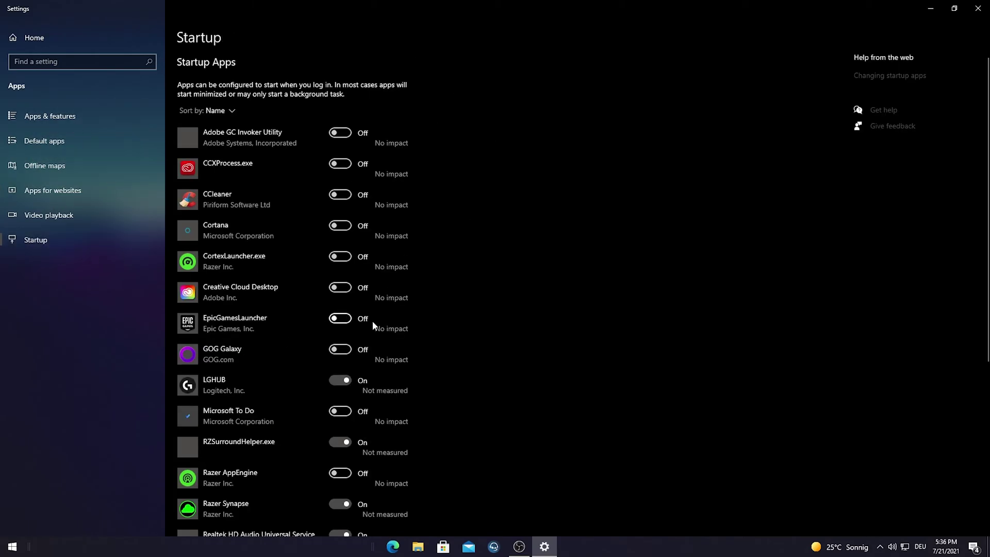
{"action": "scroll", "coordinate": [382, 88], "scroll_direction": "down", "scroll_amount": 3}
{"action": "scroll", "coordinate": [357, 133], "scroll_direction": "down", "scroll_amount": 2}
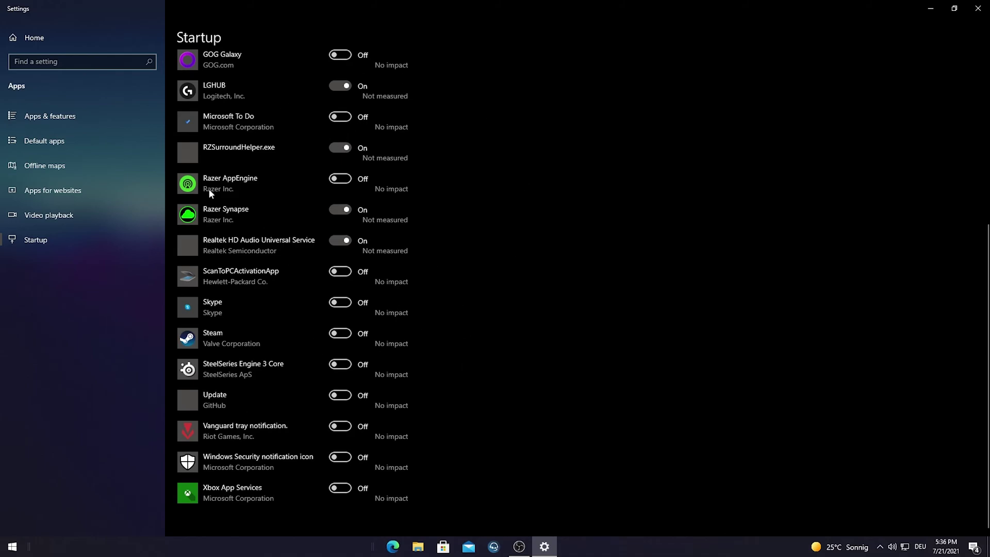
{"action": "scroll", "coordinate": [329, 313], "scroll_direction": "up", "scroll_amount": 5}
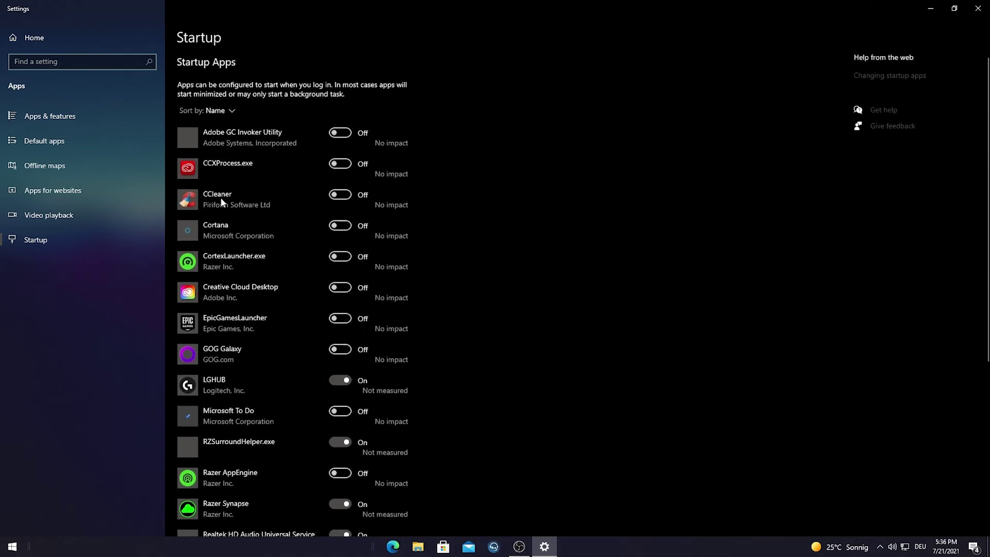
{"action": "scroll", "coordinate": [268, 154], "scroll_direction": "down", "scroll_amount": 1}
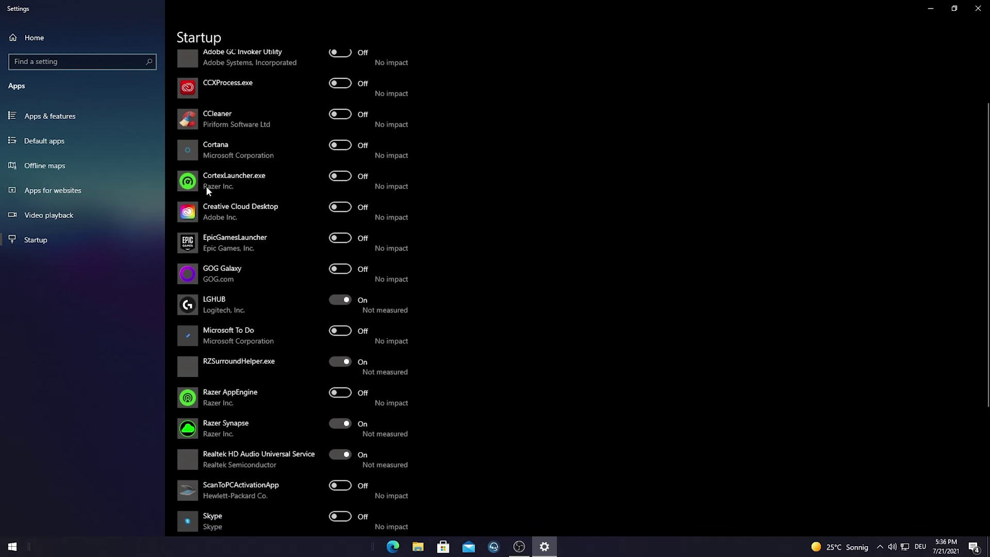
{"action": "scroll", "coordinate": [206, 185], "scroll_direction": "down", "scroll_amount": 3}
{"action": "scroll", "coordinate": [231, 143], "scroll_direction": "down", "scroll_amount": 5}
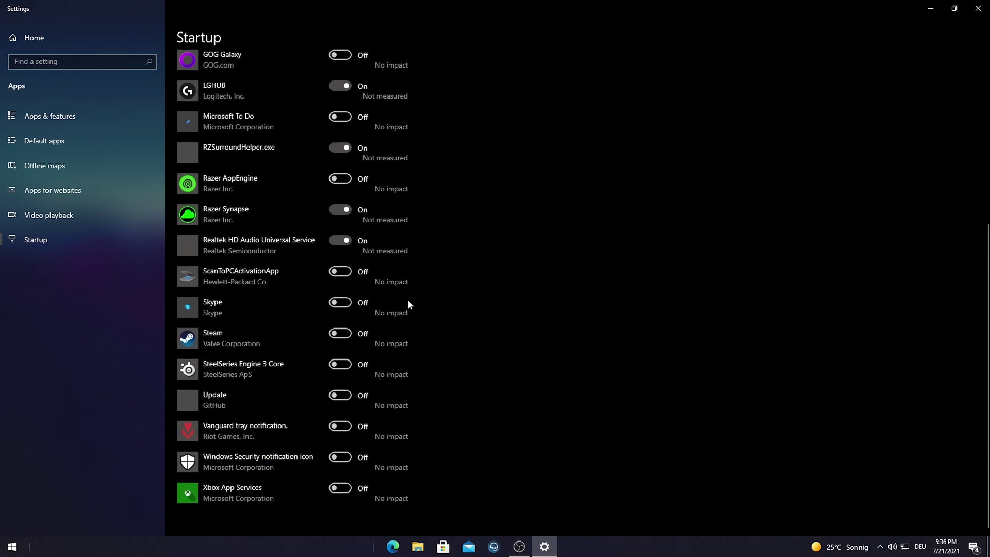
{"action": "scroll", "coordinate": [286, 388], "scroll_direction": "up", "scroll_amount": 10}
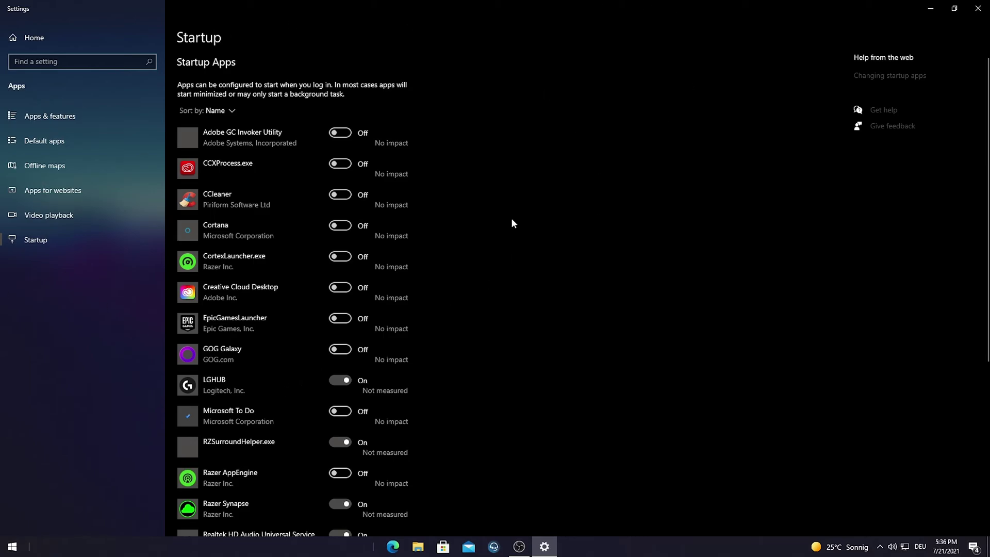
{"action": "double_click", "coordinate": [404, 14]}
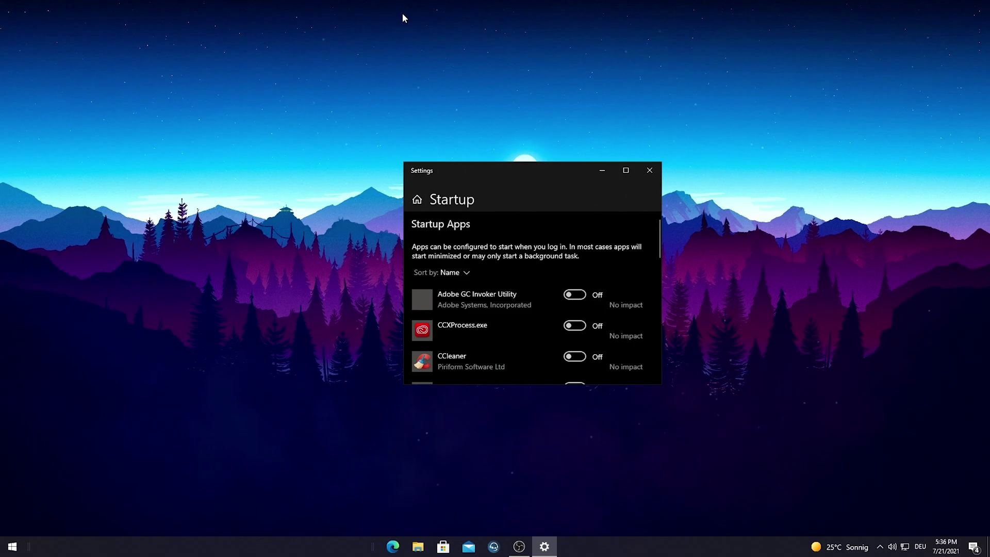
{"action": "left_click", "coordinate": [649, 171]}
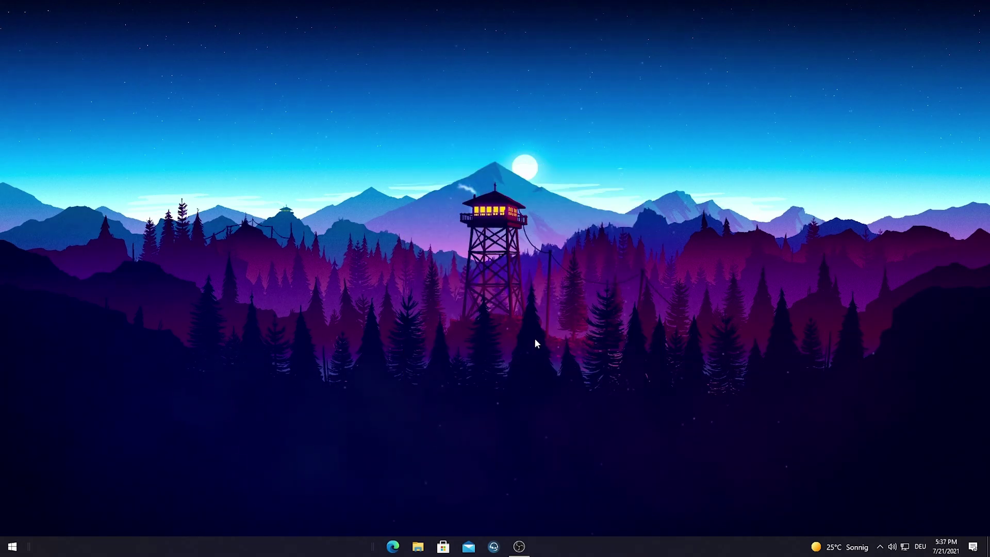